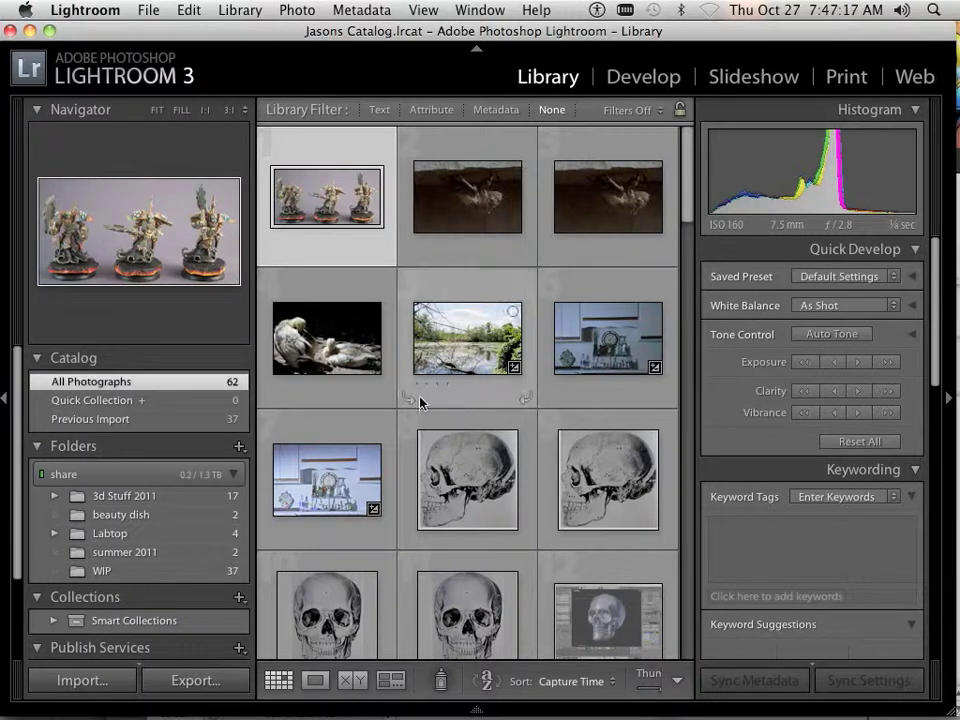
- Add the photo of three painted miniatures and the screenshot of the skull model to the Quick Collection
{"action": "mouse_move", "coordinate": [347, 197]}
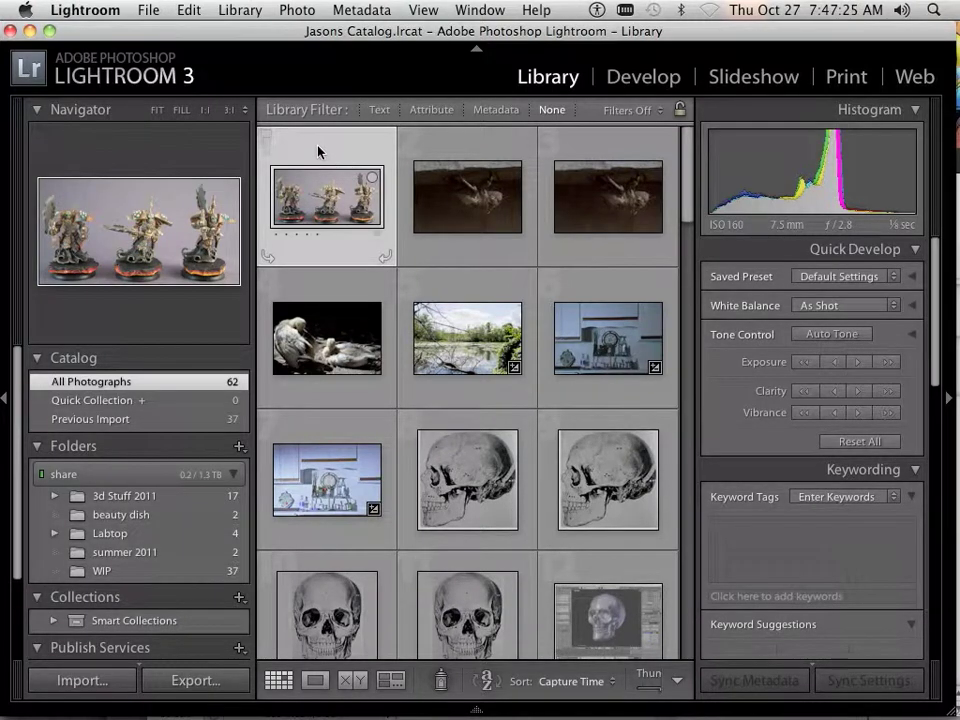
{"action": "key", "text": "b"}
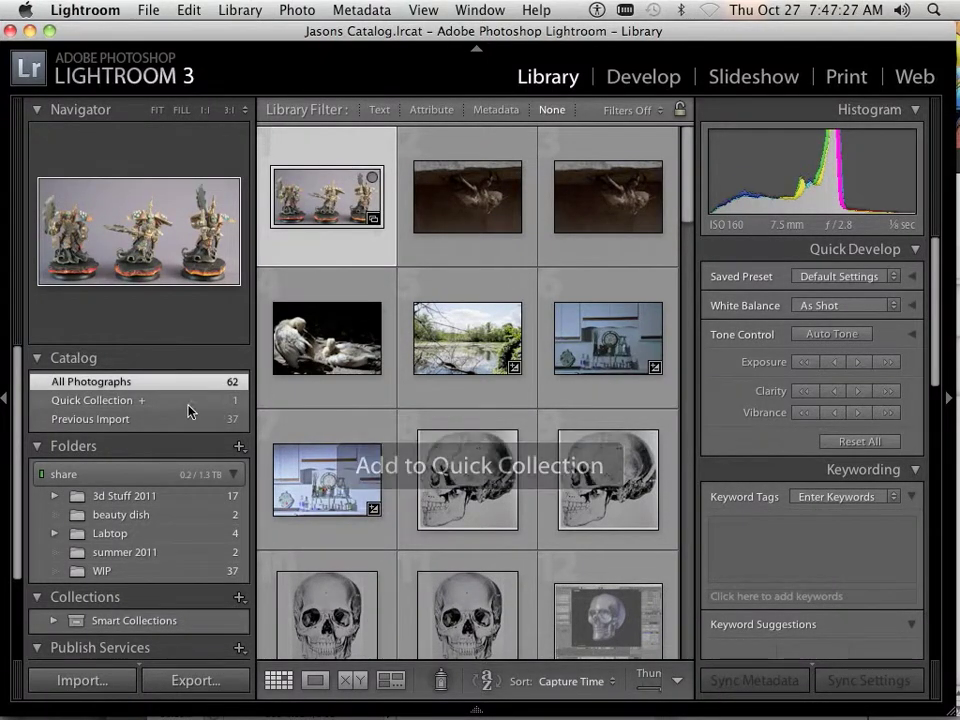
{"action": "scroll", "coordinate": [560, 499], "scroll_direction": "down", "scroll_amount": 3}
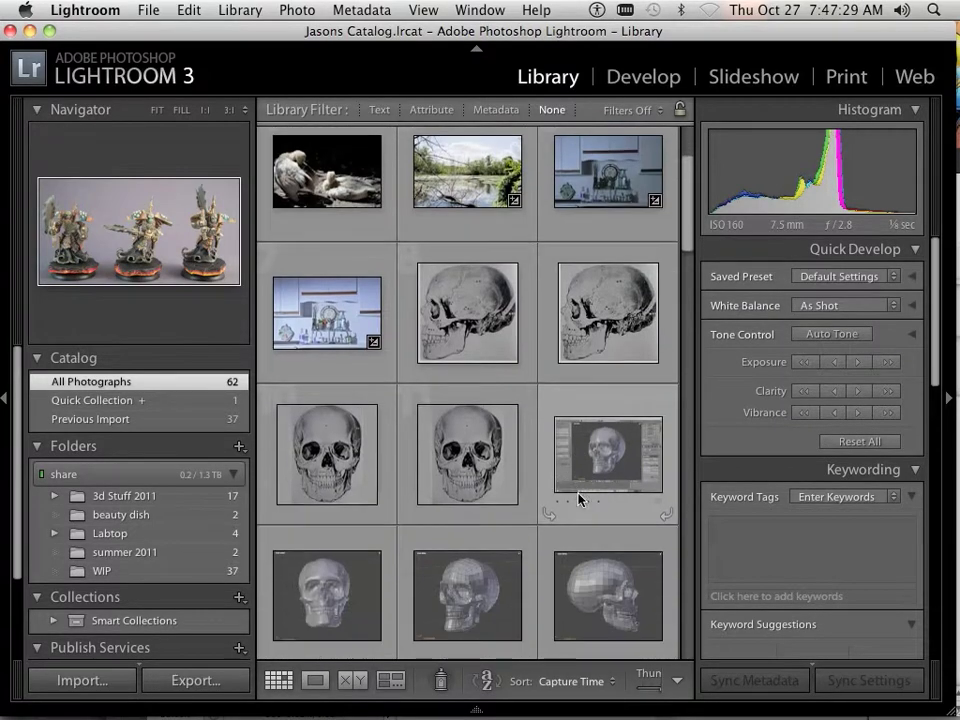
{"action": "left_click", "coordinate": [588, 412]}
{"action": "key", "text": "b"}
- Add the three grey skull model renders in the row below the screenshot to the Quick Collection
{"action": "scroll", "coordinate": [588, 430], "scroll_direction": "down", "scroll_amount": 2}
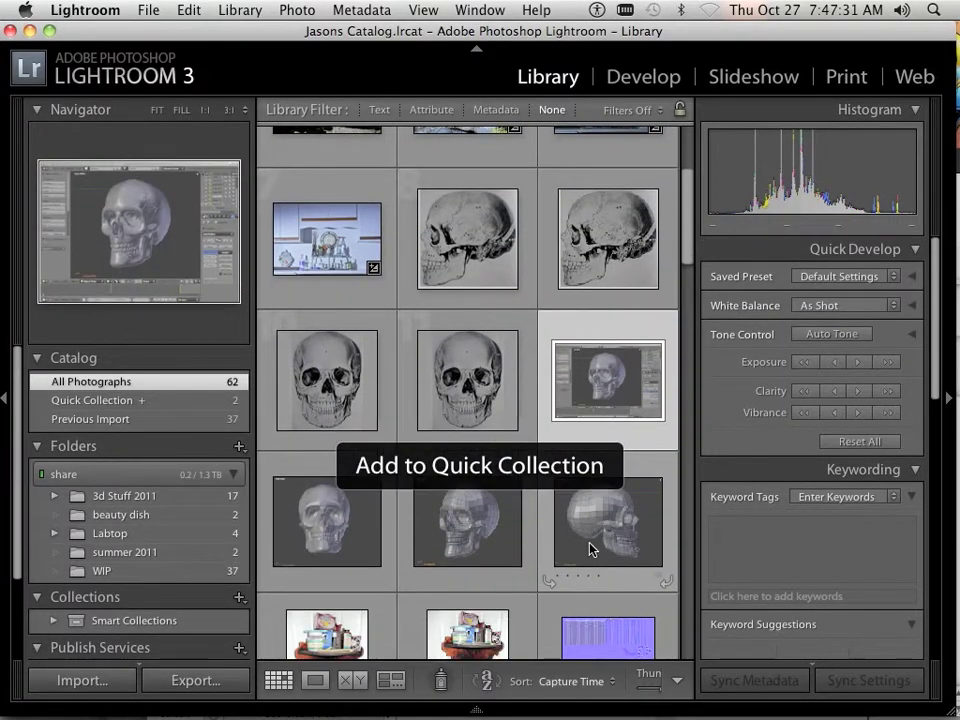
{"action": "left_click", "coordinate": [588, 437]}
{"action": "key", "text": "b"}
{"action": "left_click", "coordinate": [425, 439]}
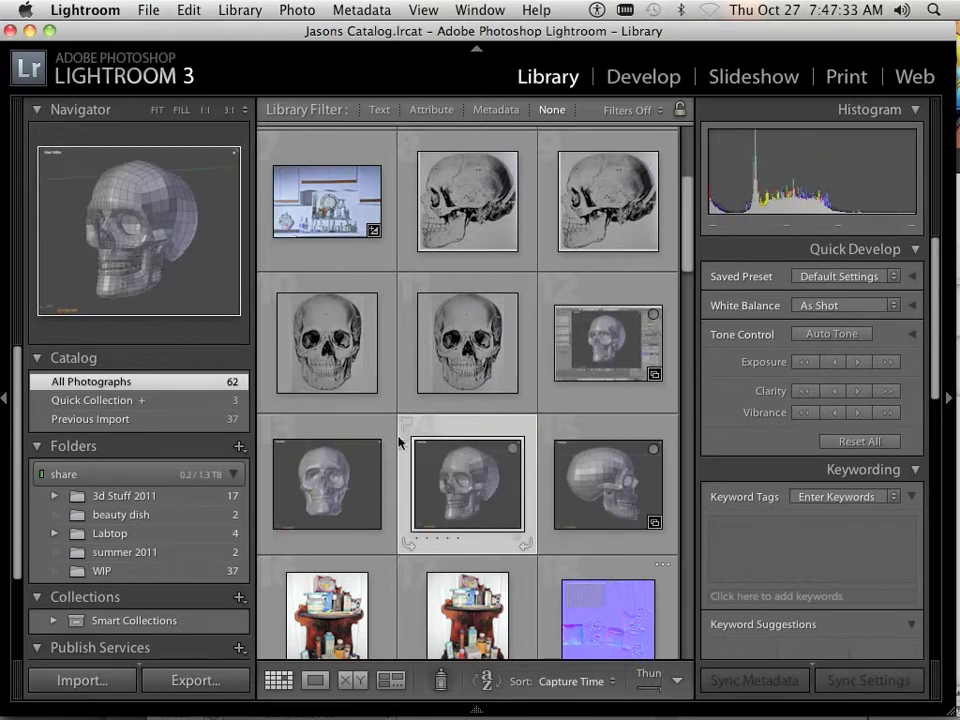
{"action": "key", "text": "b"}
{"action": "left_click", "coordinate": [340, 440]}
{"action": "key", "text": "b"}
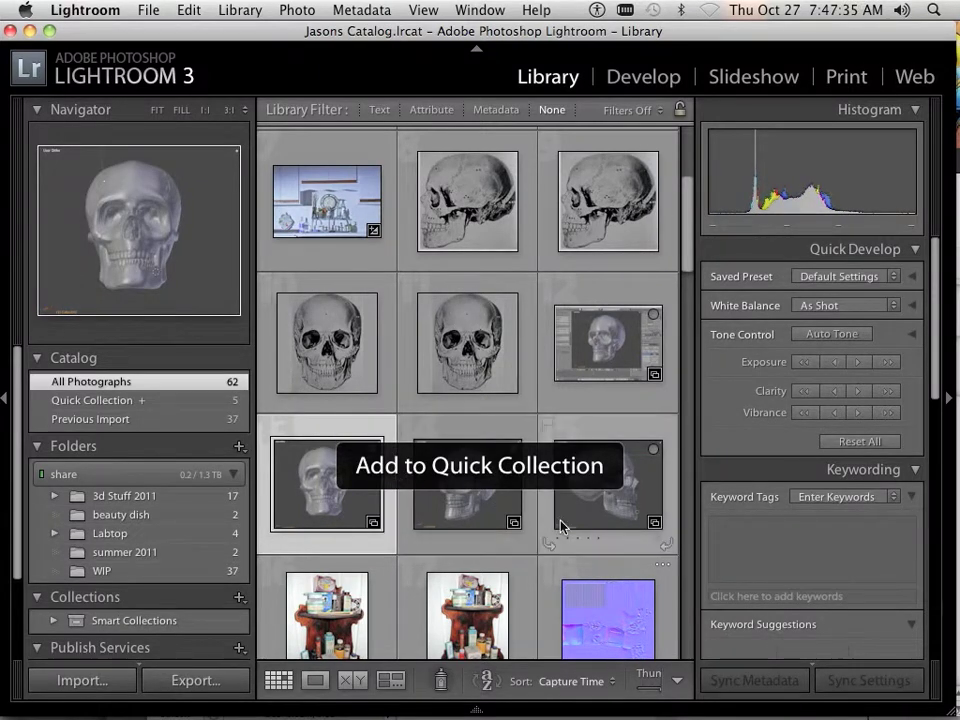
- Add the image showing the dark stone block beside its grey texture map to the Quick Collection
{"action": "scroll", "coordinate": [555, 527], "scroll_direction": "down", "scroll_amount": 1}
{"action": "scroll", "coordinate": [555, 527], "scroll_direction": "down", "scroll_amount": 4}
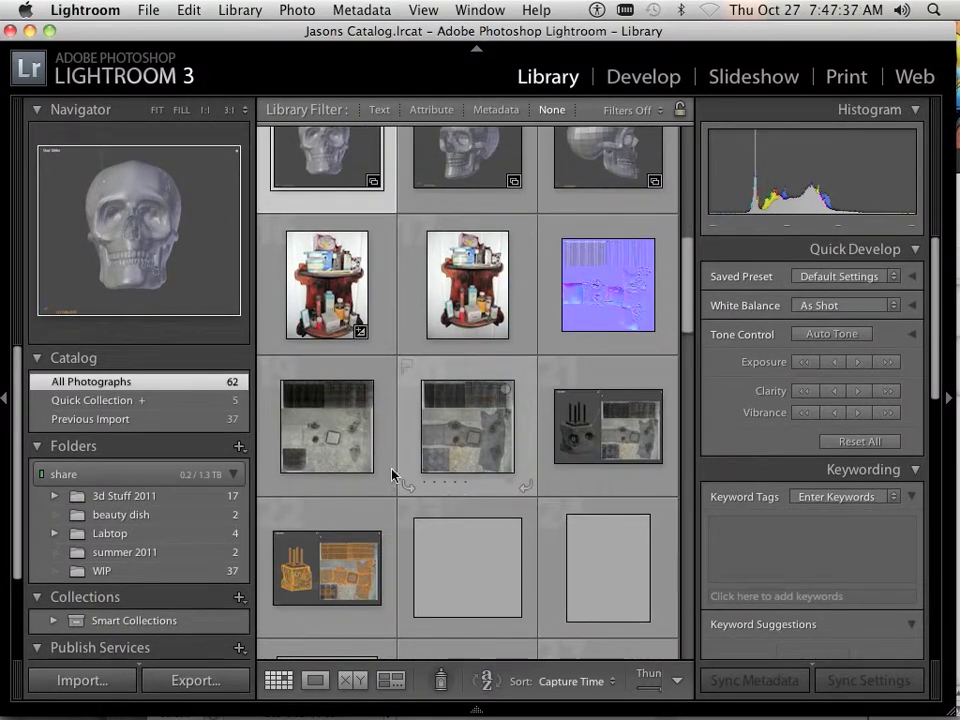
{"action": "left_click", "coordinate": [324, 385]}
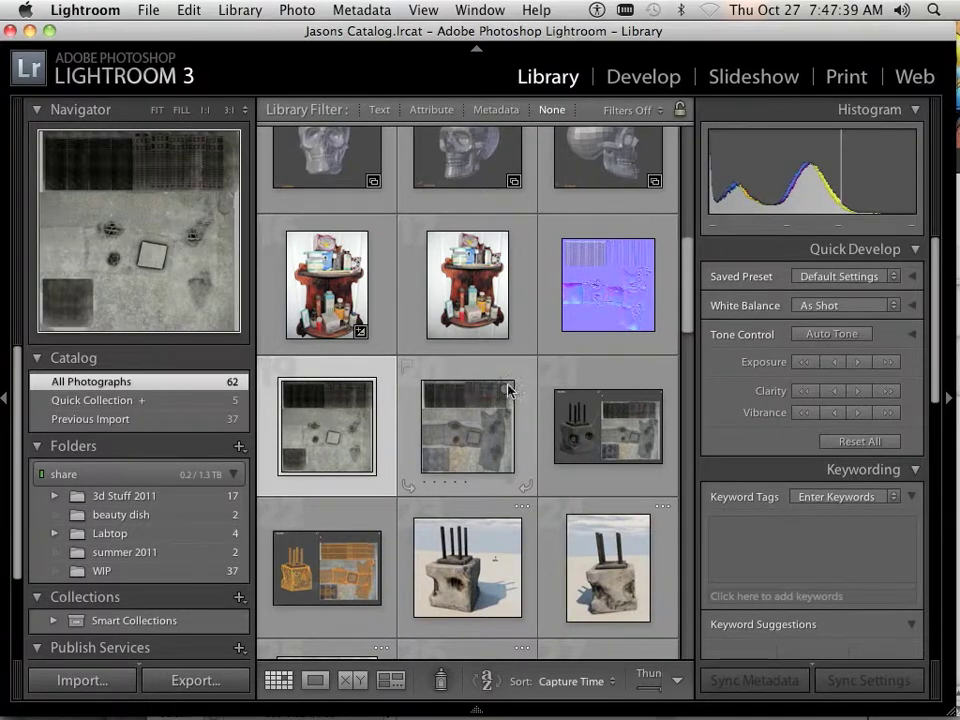
{"action": "left_click", "coordinate": [624, 383]}
{"action": "key", "text": "b"}
- Add the orange wireframe of the stone block and the two adjacent block renders to the Quick Collection
{"action": "left_click", "coordinate": [453, 515]}
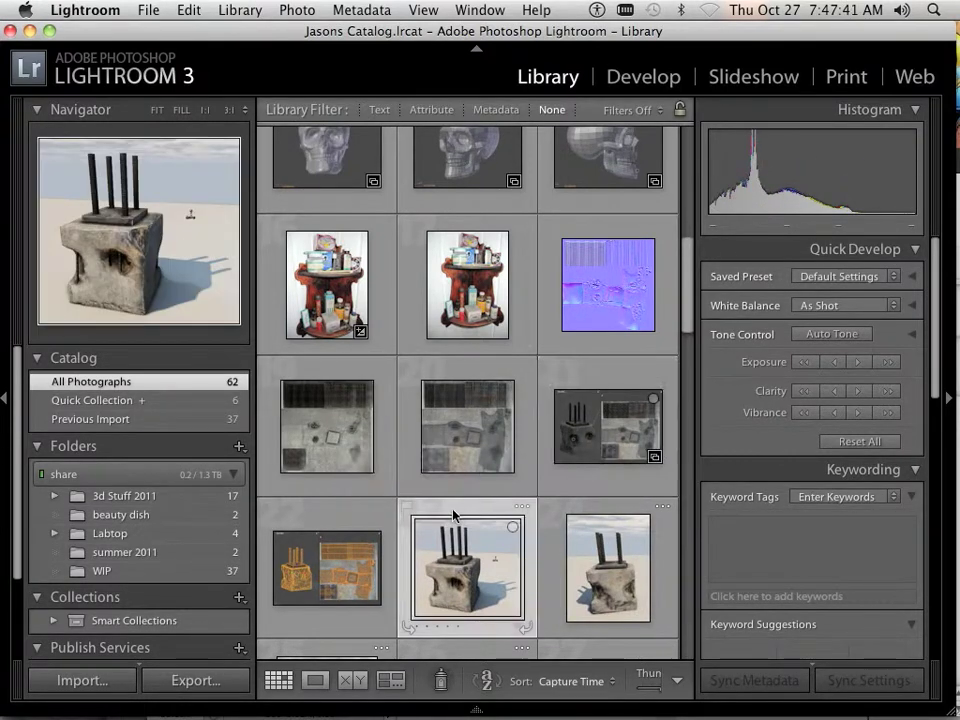
{"action": "key", "text": "b"}
{"action": "left_click", "coordinate": [359, 519]}
{"action": "key", "text": "b"}
{"action": "left_click", "coordinate": [608, 513]}
{"action": "key", "text": "b"}
- Add the remaining stone block render and the block's combined presentation sheet to the Quick Collection
{"action": "scroll", "coordinate": [464, 537], "scroll_direction": "down", "scroll_amount": 1}
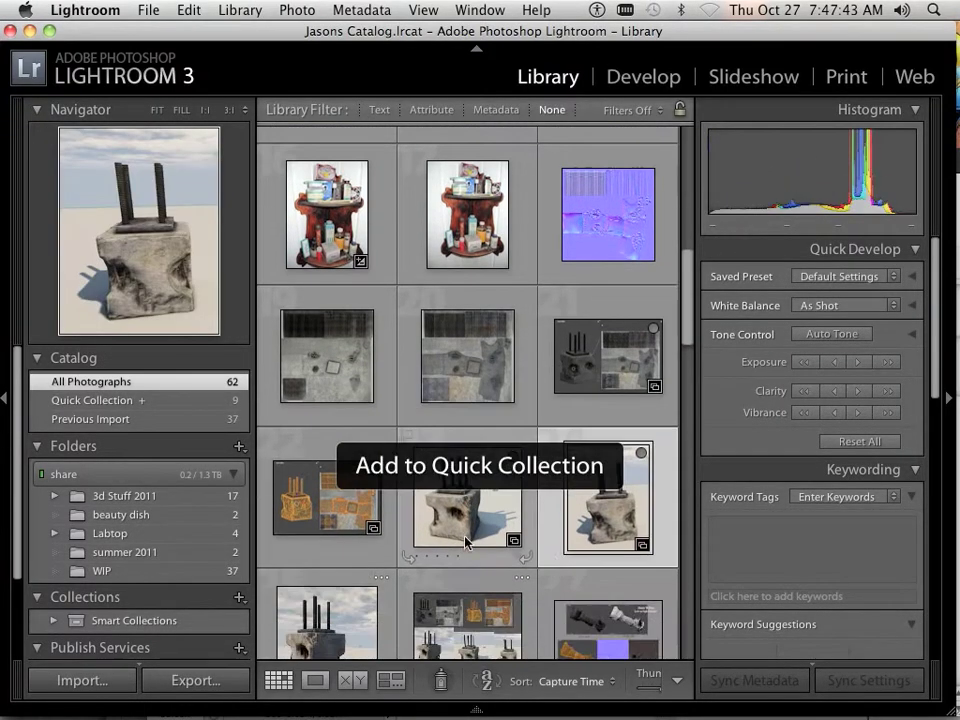
{"action": "scroll", "coordinate": [464, 541], "scroll_direction": "down", "scroll_amount": 1}
{"action": "left_click", "coordinate": [327, 530]}
{"action": "key", "text": "b"}
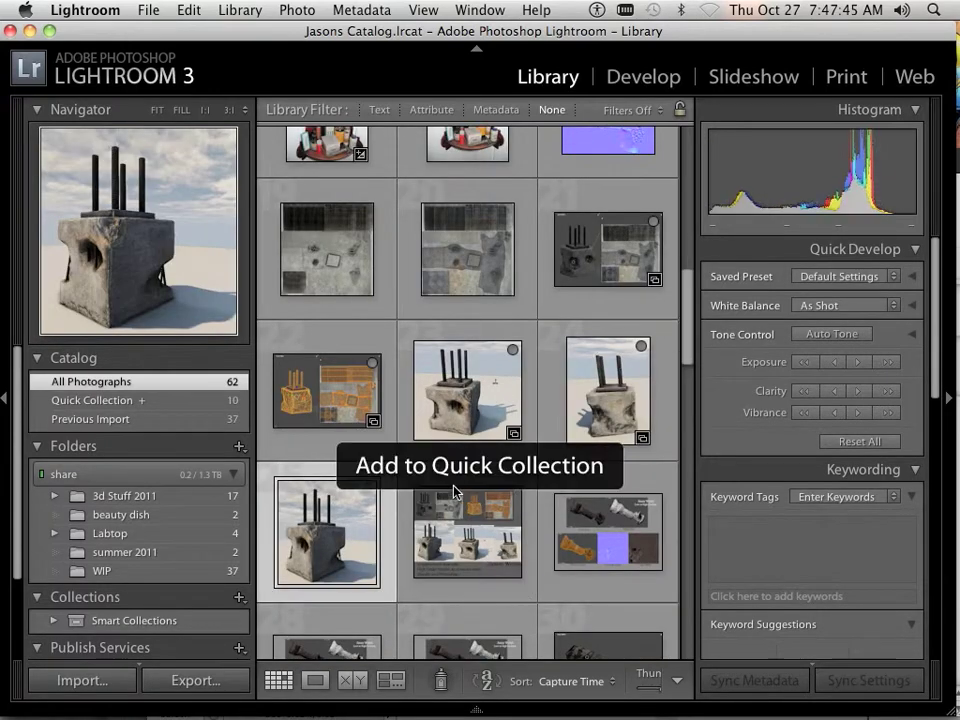
{"action": "left_click", "coordinate": [466, 498]}
{"action": "key", "text": "b"}
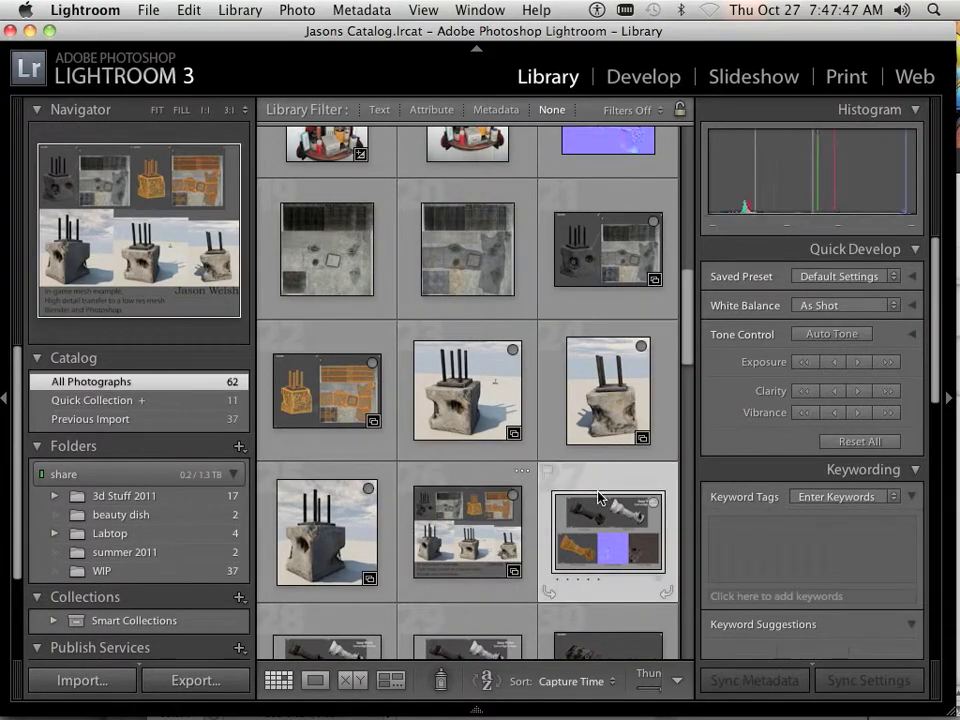
- Add the first and third copies of the arm model's Low to High Example sheet to the Quick Collection
{"action": "key", "text": "b"}
{"action": "scroll", "coordinate": [525, 542], "scroll_direction": "down", "scroll_amount": 2}
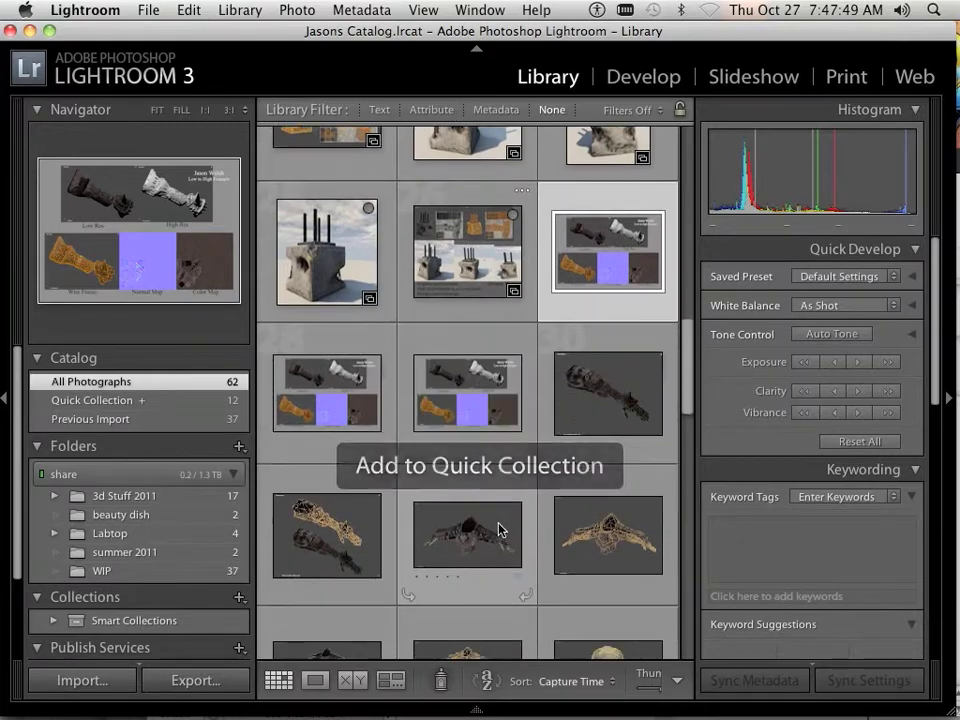
{"action": "left_click", "coordinate": [450, 446]}
{"action": "key", "text": "b"}
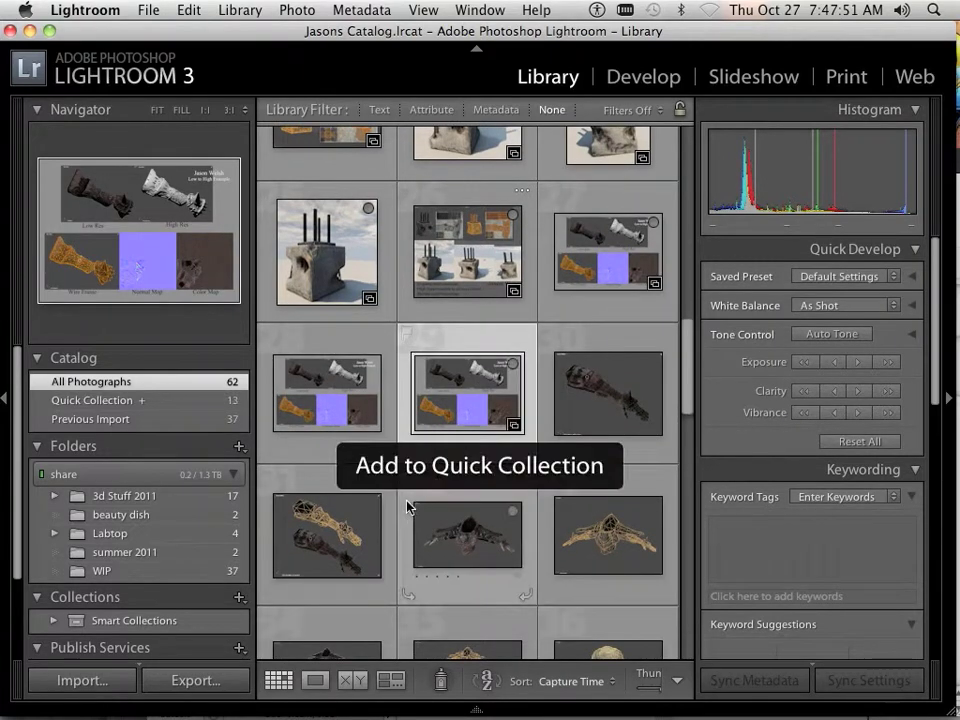
- Add the first frontal close-up of the glowing-eyed skull character and the robed figure's full-body wireframe to the Quick Collection
{"action": "scroll", "coordinate": [407, 507], "scroll_direction": "down", "scroll_amount": 2}
{"action": "left_click", "coordinate": [591, 535]}
{"action": "key", "text": "b"}
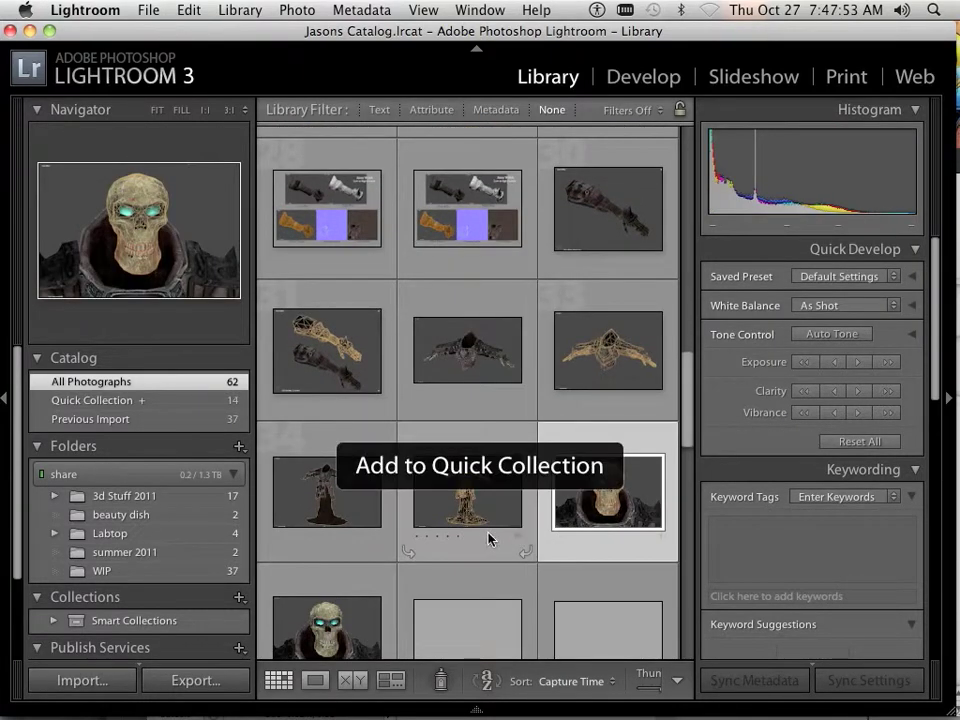
{"action": "left_click", "coordinate": [482, 540]}
{"action": "key", "text": "b"}
- Add the textured render of the axe to the Quick Collection
{"action": "scroll", "coordinate": [386, 540], "scroll_direction": "down", "scroll_amount": 3}
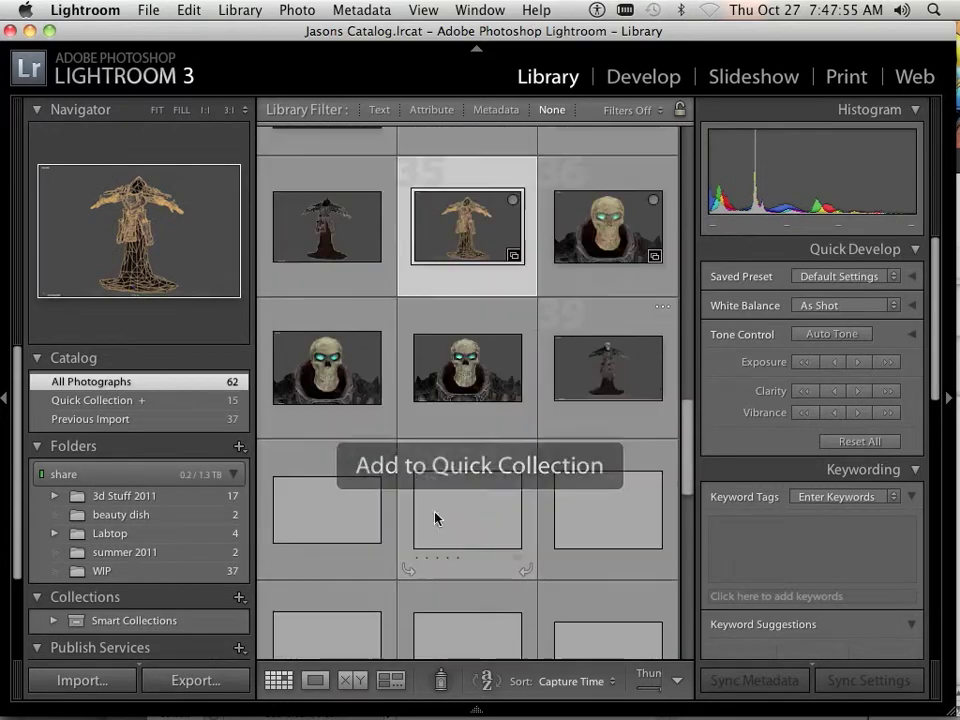
{"action": "scroll", "coordinate": [436, 500], "scroll_direction": "down", "scroll_amount": 1}
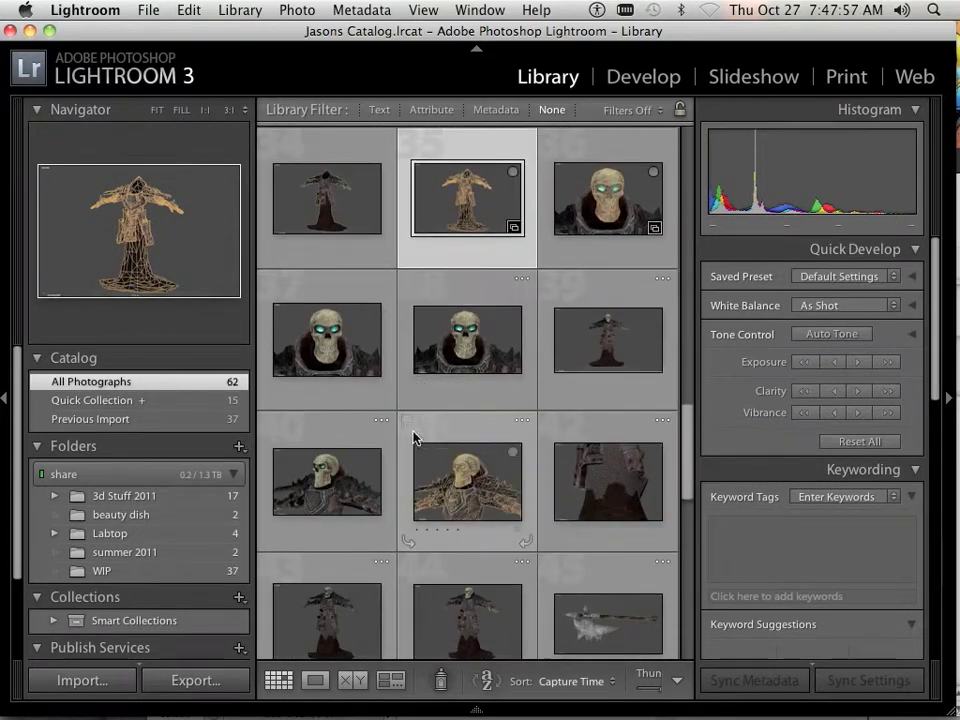
{"action": "scroll", "coordinate": [467, 422], "scroll_direction": "down", "scroll_amount": 3}
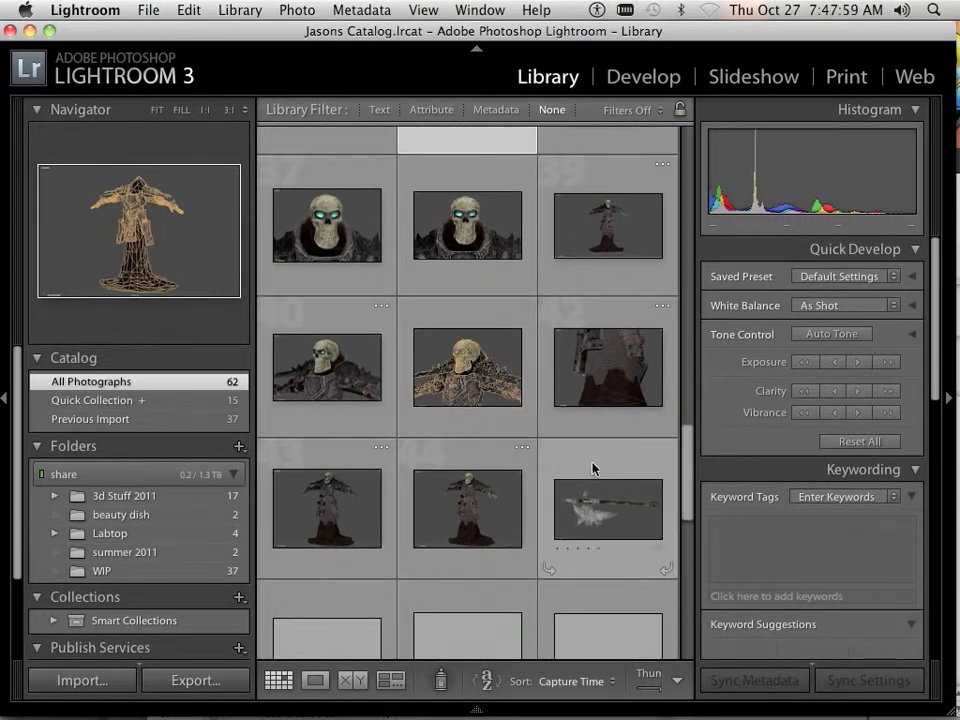
{"action": "left_click", "coordinate": [604, 476]}
{"action": "key", "text": "b"}
- Add the skull character's angled close-up and the render of it holding its weapon to the Quick Collection
{"action": "scroll", "coordinate": [484, 482], "scroll_direction": "down", "scroll_amount": 2}
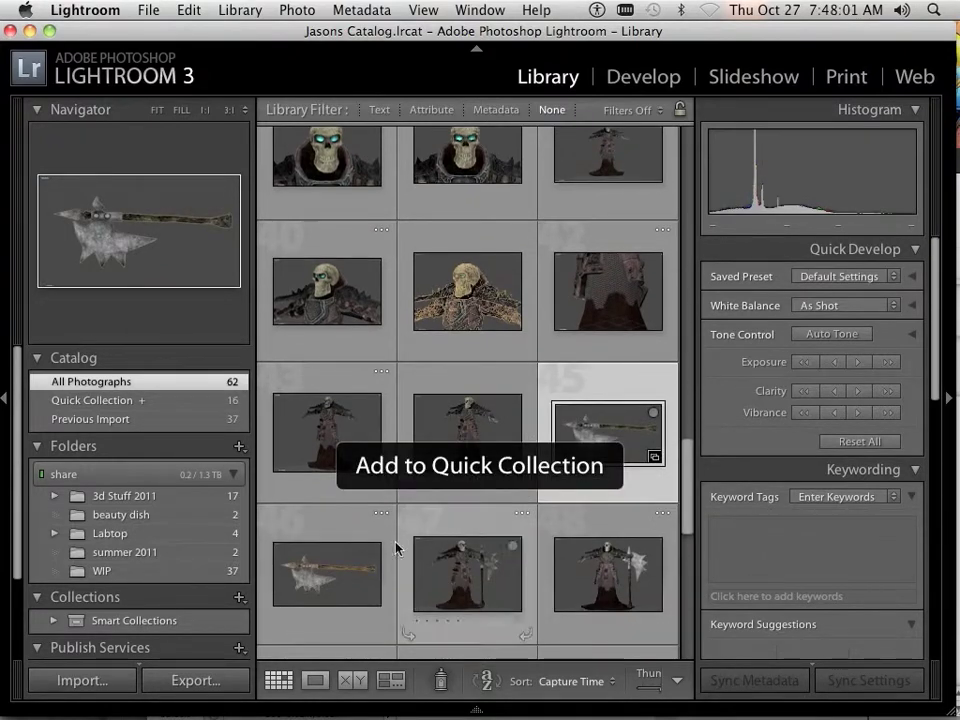
{"action": "scroll", "coordinate": [397, 548], "scroll_direction": "down", "scroll_amount": 5}
{"action": "left_click", "coordinate": [328, 430]}
{"action": "key", "text": "b"}
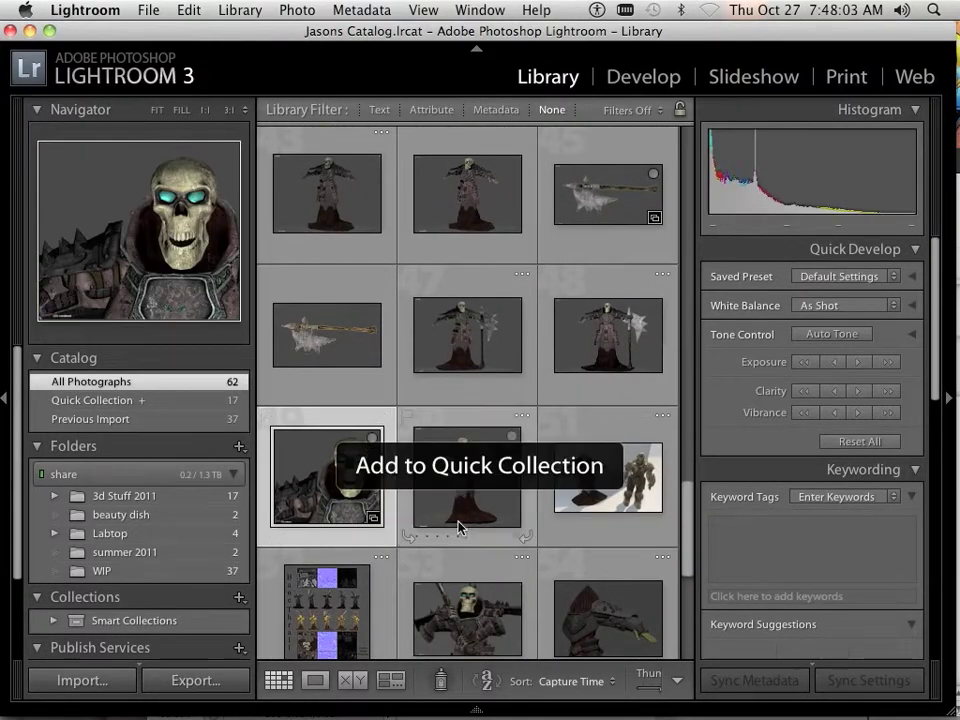
{"action": "scroll", "coordinate": [458, 527], "scroll_direction": "down", "scroll_amount": 2}
{"action": "left_click", "coordinate": [462, 527]}
{"action": "key", "text": "b"}
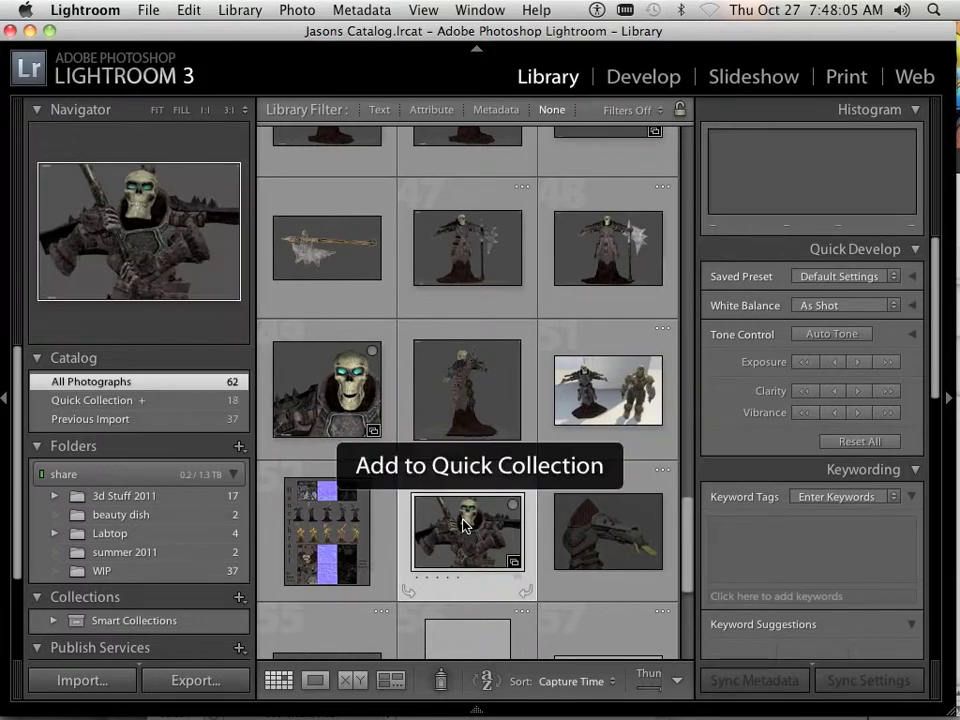
- Add the sunlit render of two standing figures and the first Bane Thrall presentation sheet to the Quick Collection
{"action": "scroll", "coordinate": [591, 515], "scroll_direction": "down", "scroll_amount": 2}
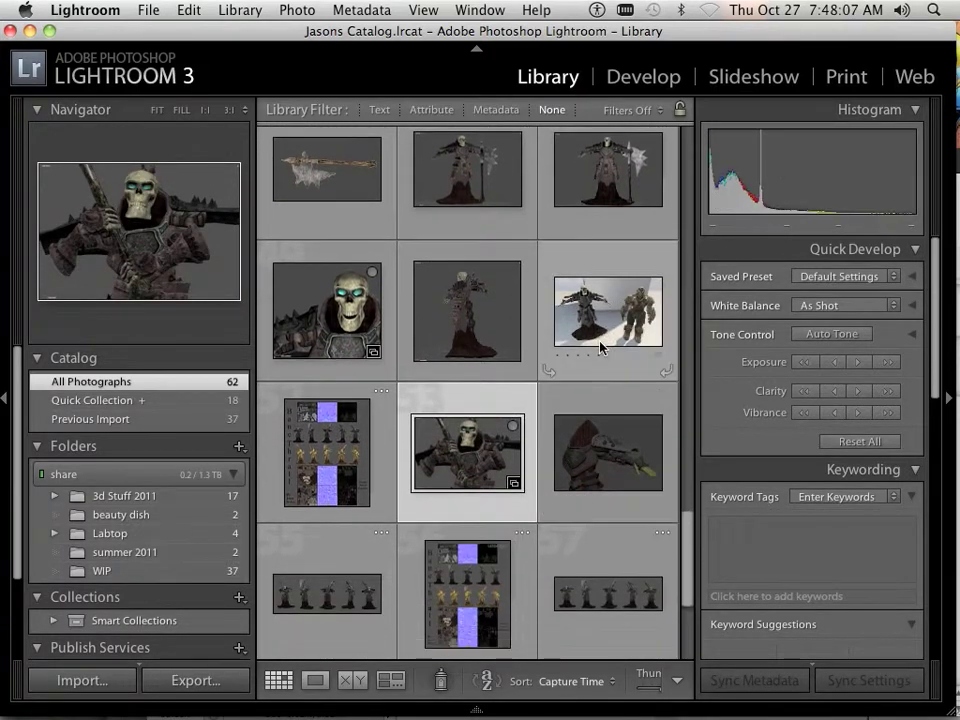
{"action": "left_click", "coordinate": [601, 347]}
{"action": "key", "text": "b"}
{"action": "left_click", "coordinate": [349, 440]}
{"action": "key", "text": "b"}
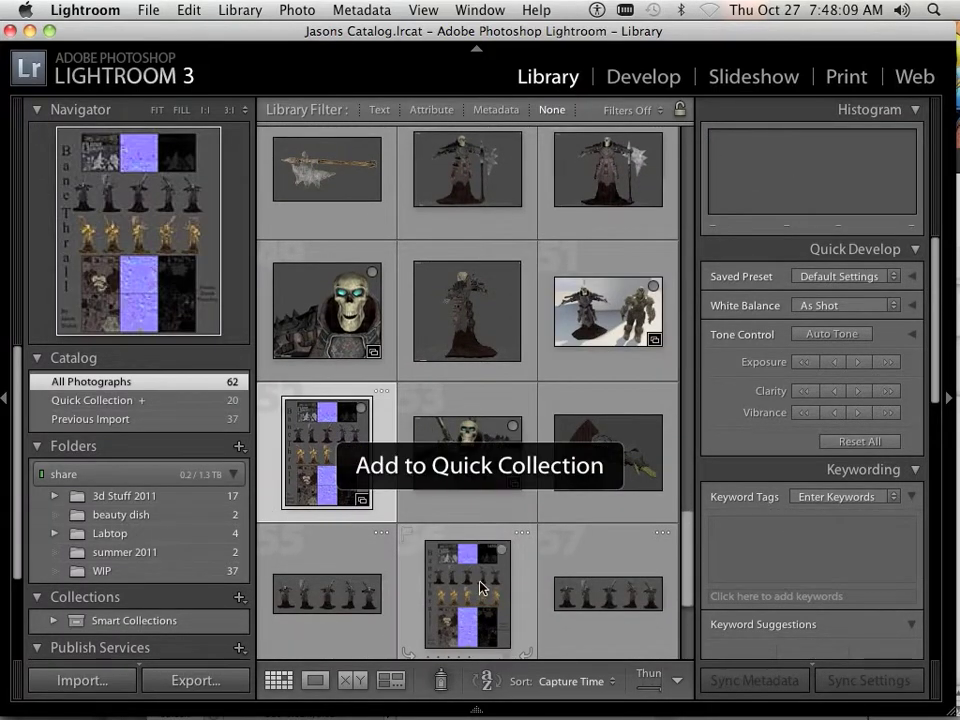
- Add the dark five-figure line-up beside the second Bane Thrall sheet to the Quick Collection, and remove it again
{"action": "scroll", "coordinate": [488, 580], "scroll_direction": "down", "scroll_amount": 2}
{"action": "left_click", "coordinate": [581, 564]}
{"action": "key", "text": "b"}
{"action": "scroll", "coordinate": [486, 545], "scroll_direction": "down", "scroll_amount": 1}
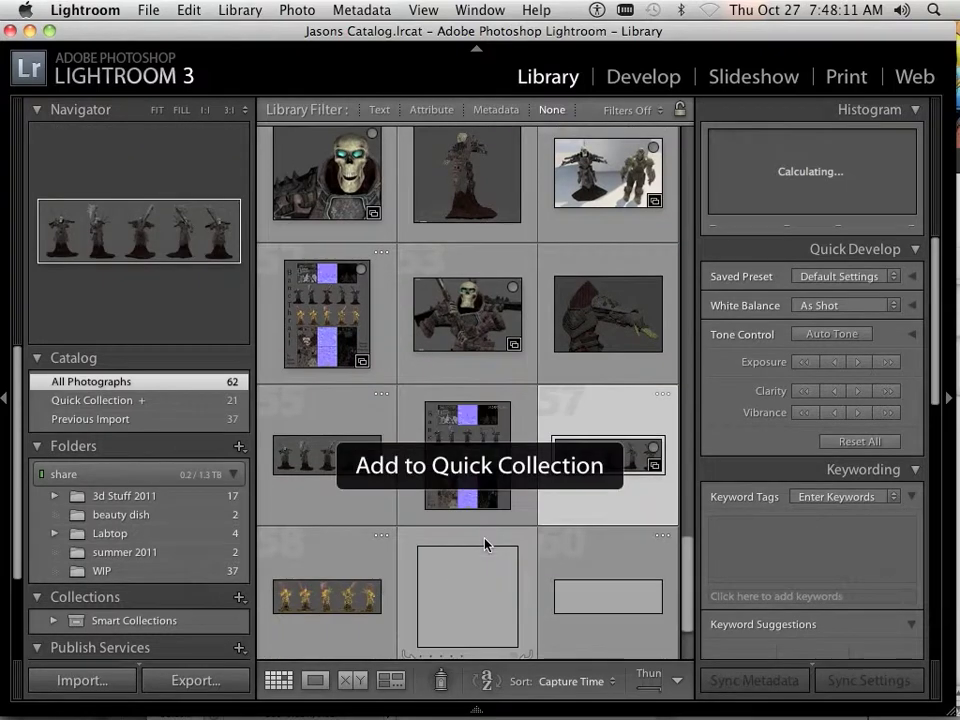
{"action": "scroll", "coordinate": [485, 545], "scroll_direction": "down", "scroll_amount": 2}
{"action": "key", "text": "b"}
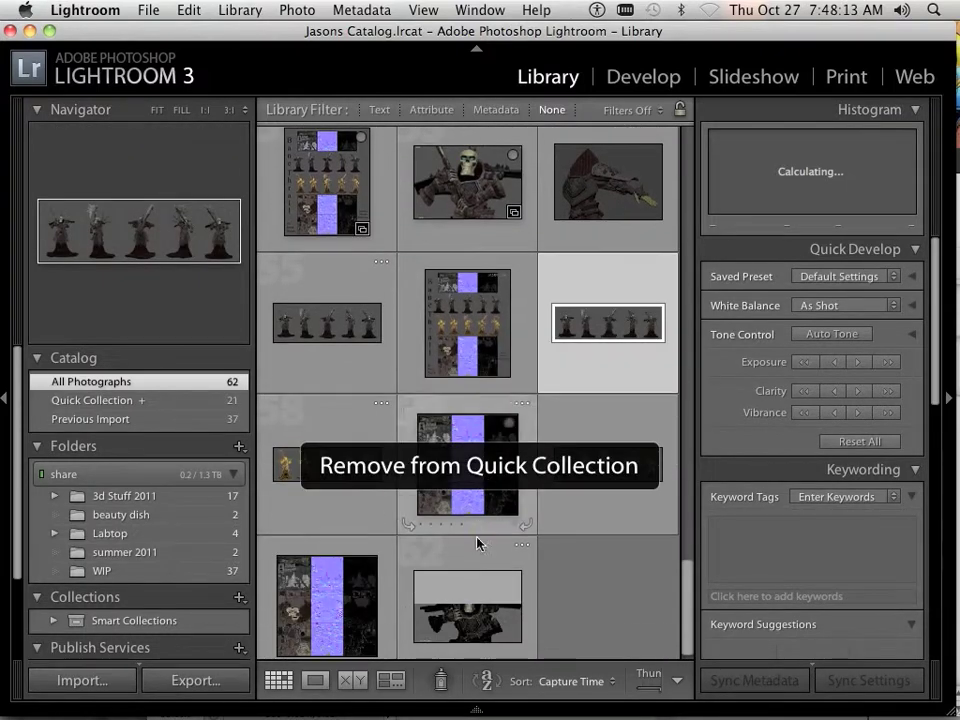
- Add the two character texture map sheets and the last dark render of the armoured skull character to the Quick Collection
{"action": "left_click", "coordinate": [438, 515]}
{"action": "key", "text": "b"}
{"action": "scroll", "coordinate": [435, 547], "scroll_direction": "down", "scroll_amount": 1}
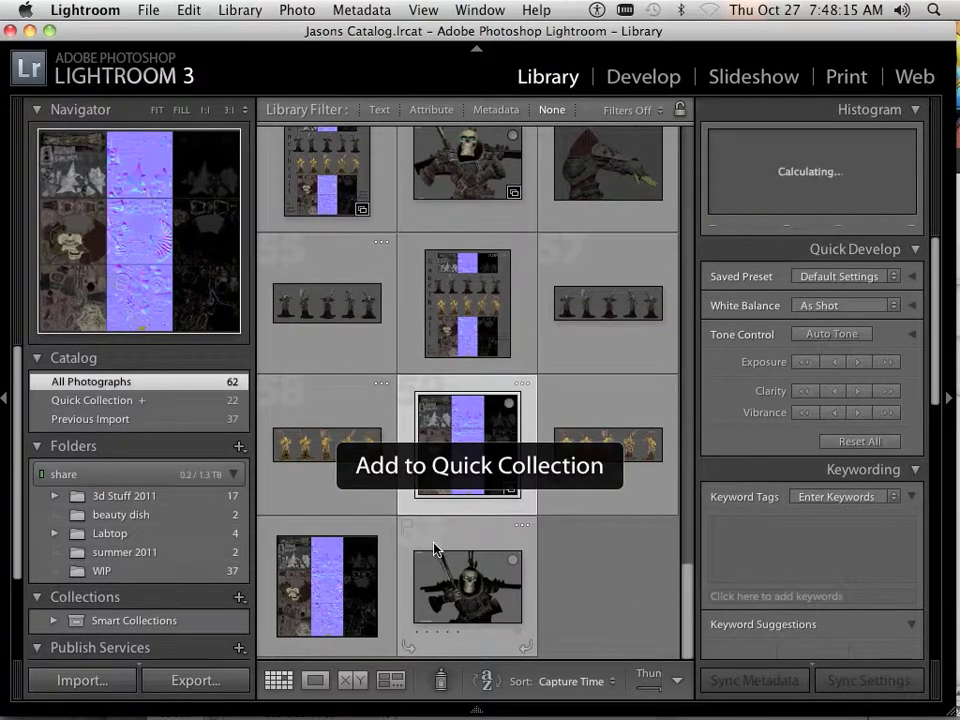
{"action": "left_click", "coordinate": [435, 548]}
{"action": "left_click", "coordinate": [332, 542]}
{"action": "key", "text": "b"}
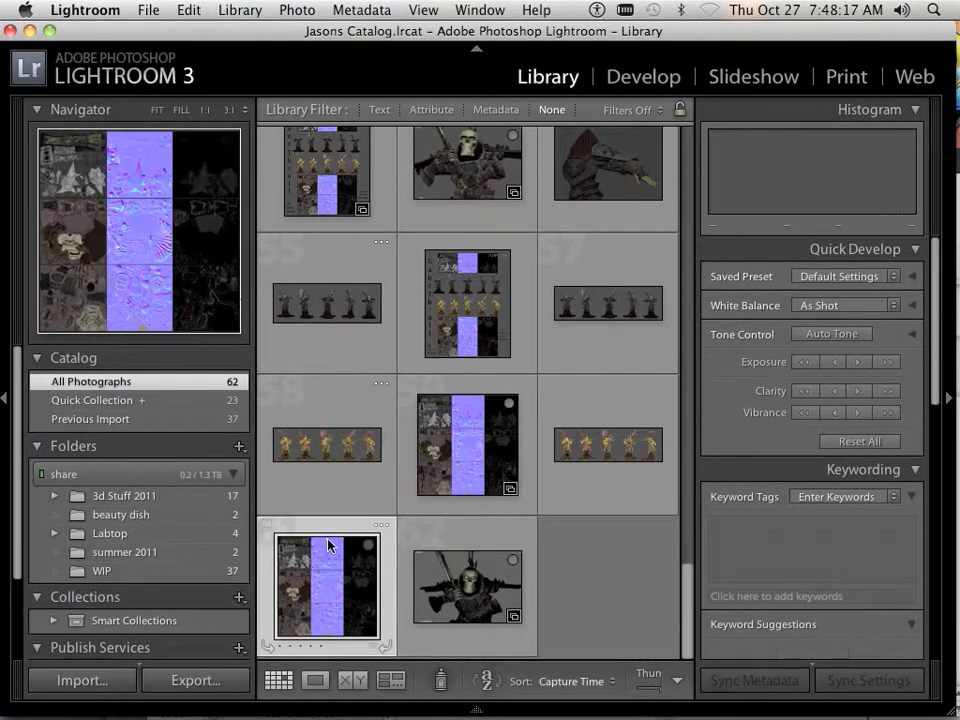
{"action": "key", "text": "b"}
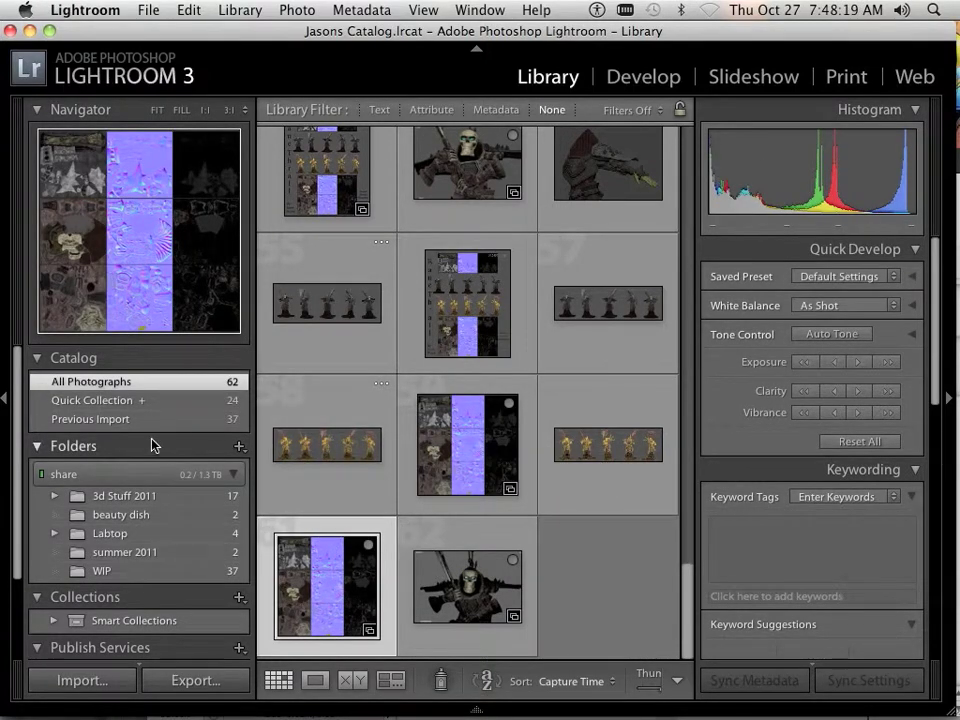
- Show the Quick Collection, select all its photos and open them in the Slideshow module
{"action": "left_click", "coordinate": [133, 400]}
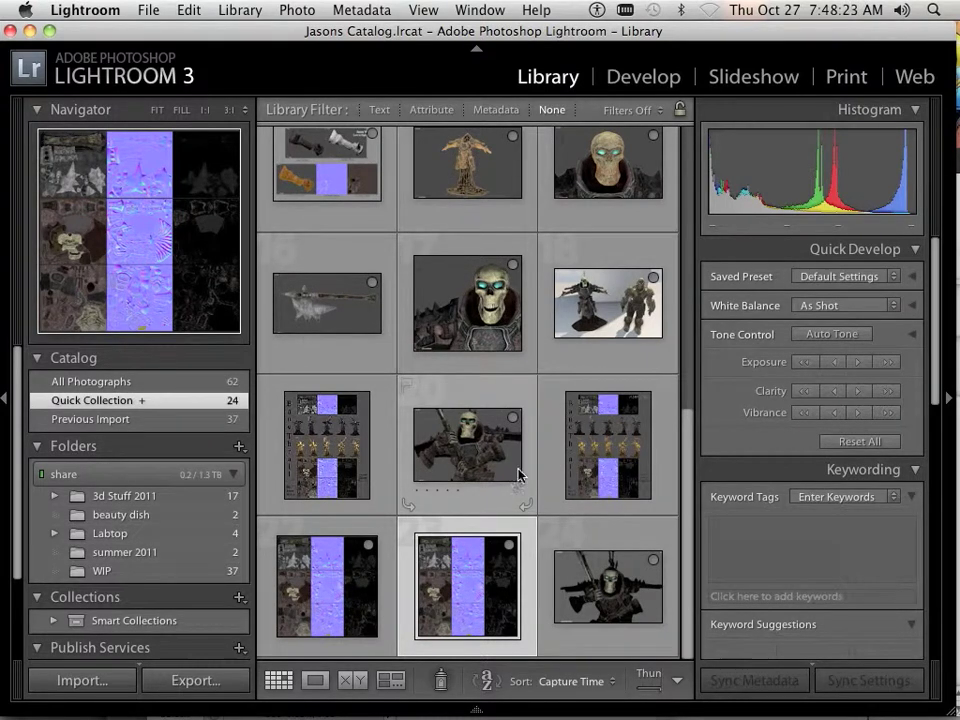
{"action": "left_click", "coordinate": [745, 80]}
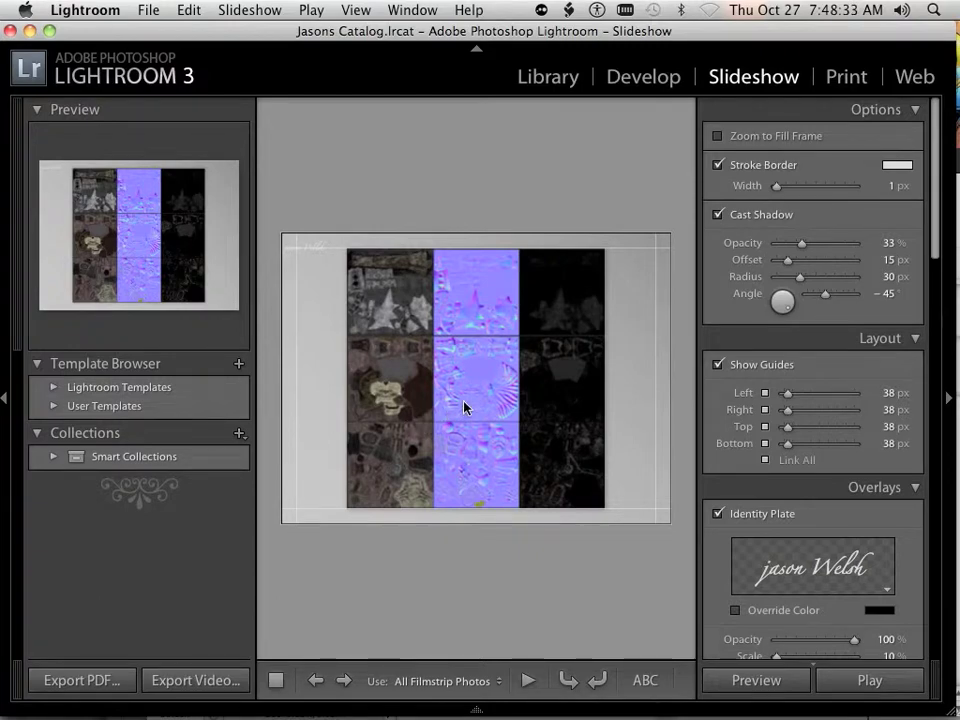
{"action": "left_click", "coordinate": [548, 77]}
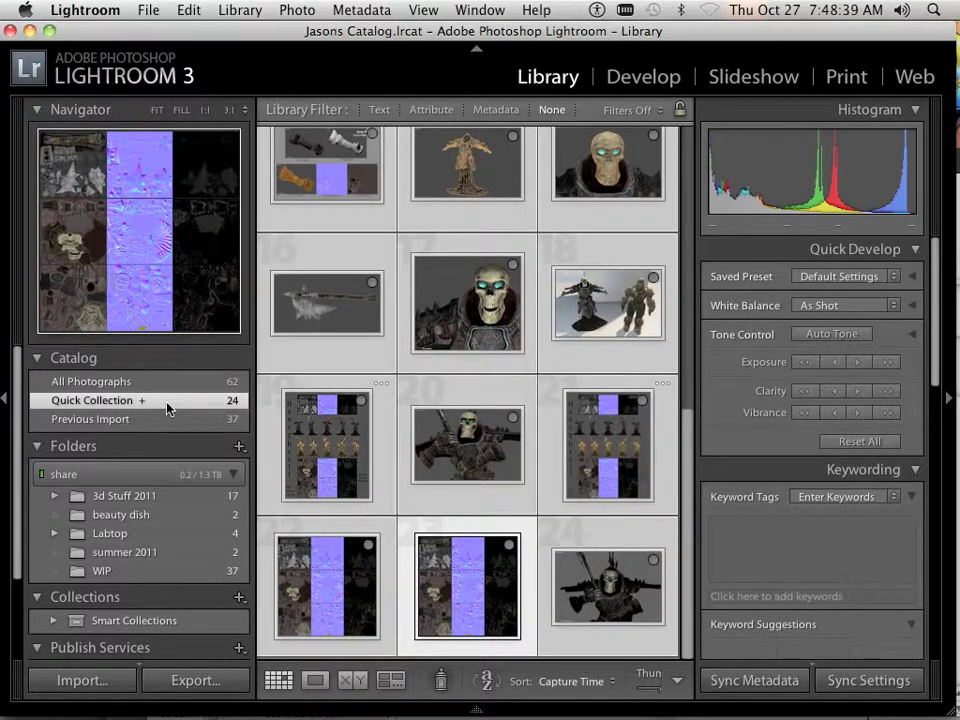
{"action": "left_click", "coordinate": [753, 77]}
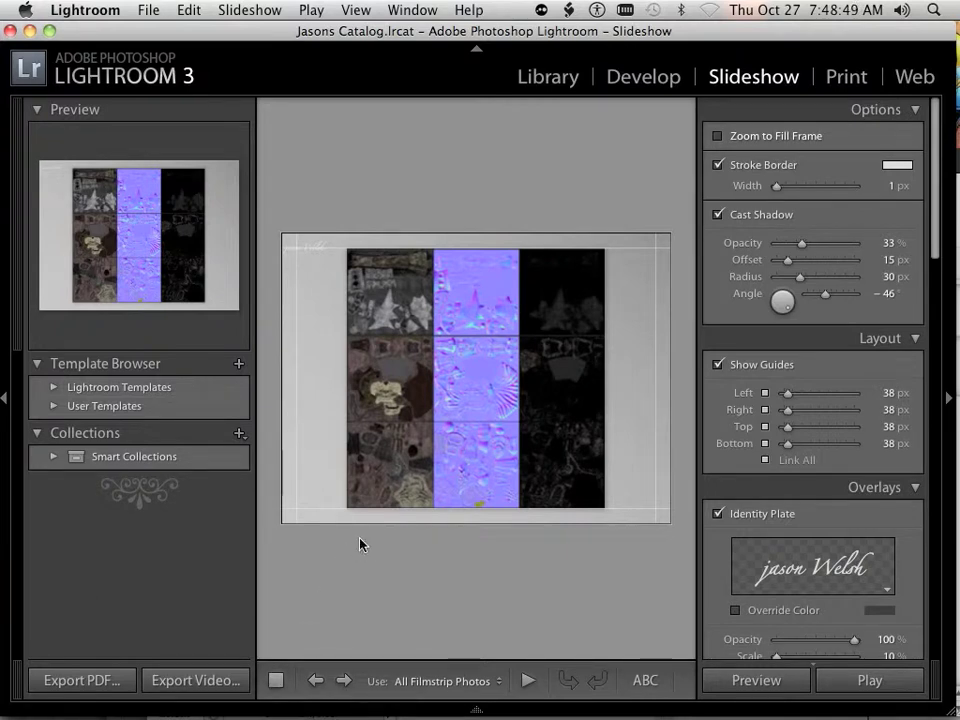
- Page back and forth through the slides to check the Quick Collection photos in the slideshow layout
{"action": "key", "text": "Right"}
{"action": "key", "text": "Right"}
{"action": "key", "text": "Left"}
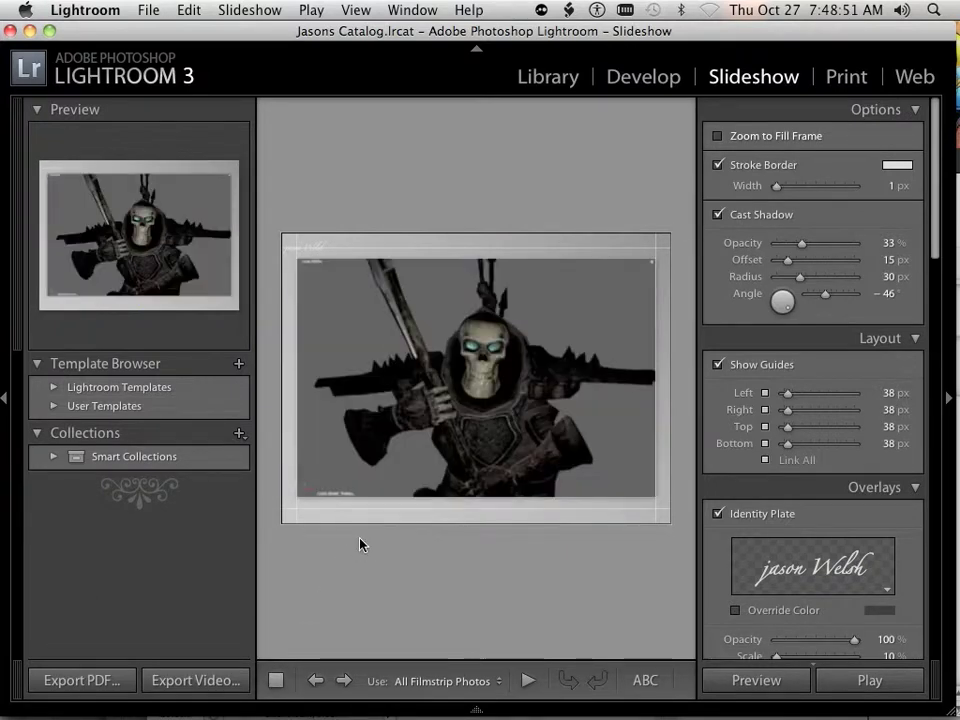
{"action": "key", "text": "Right"}
{"action": "key", "text": "Left"}
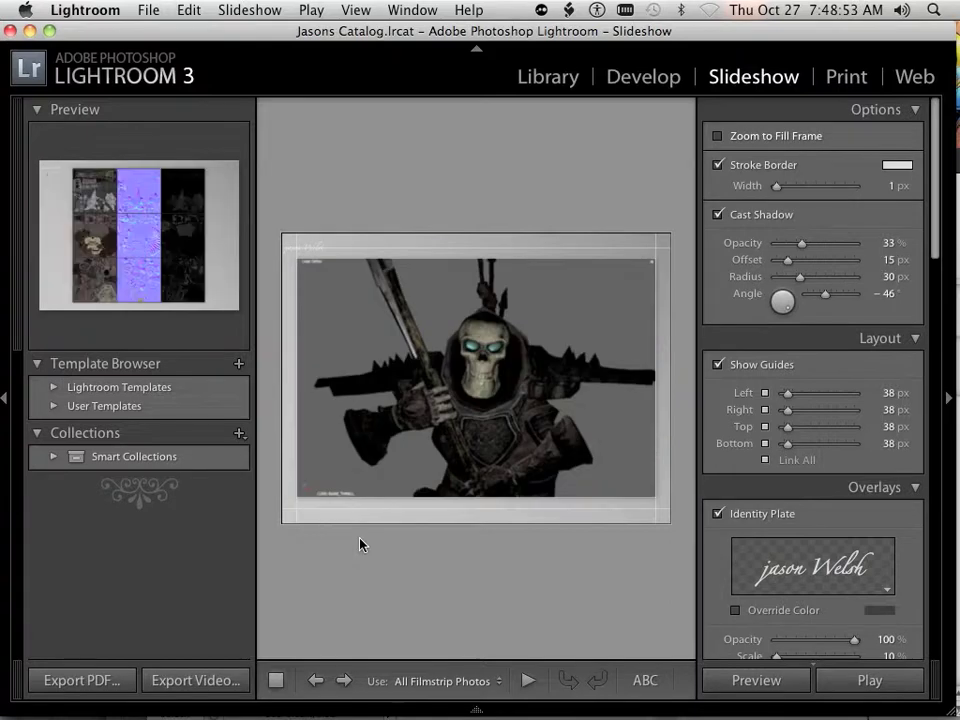
{"action": "key", "text": "Left"}
{"action": "key", "text": "Right"}
{"action": "key", "text": "Right"}
{"action": "key", "text": "Right"}
{"action": "key", "text": "Right"}
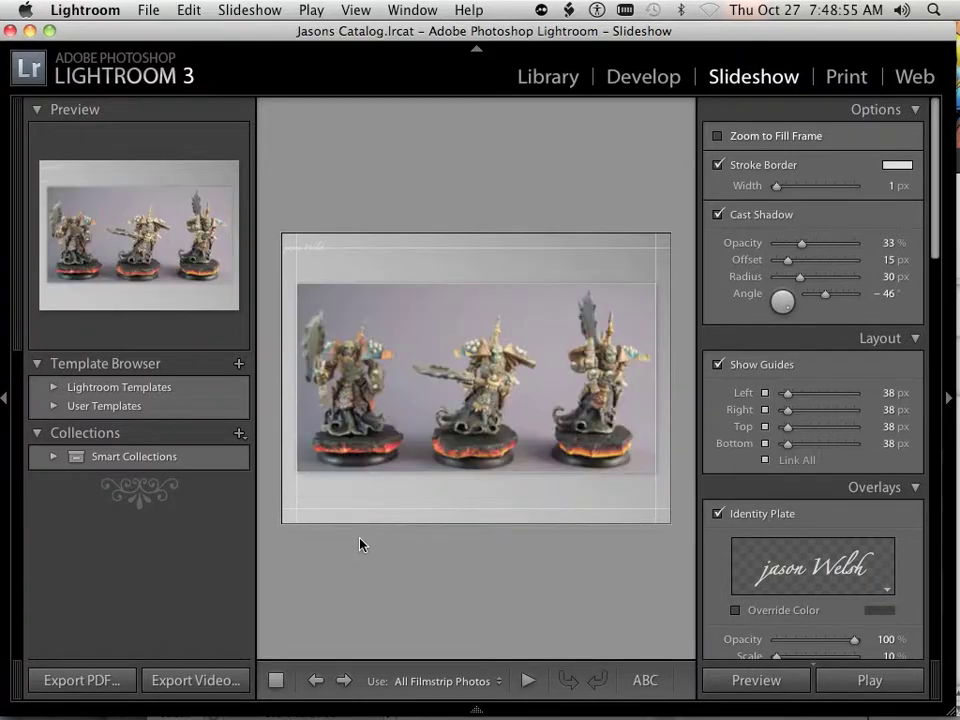
- Page through the remaining slides to check how sharply each Quick Collection image displays in the slideshow layout
{"action": "key", "text": "Right"}
{"action": "key", "text": "Right"}
{"action": "key", "text": "Right"}
{"action": "key", "text": "Right"}
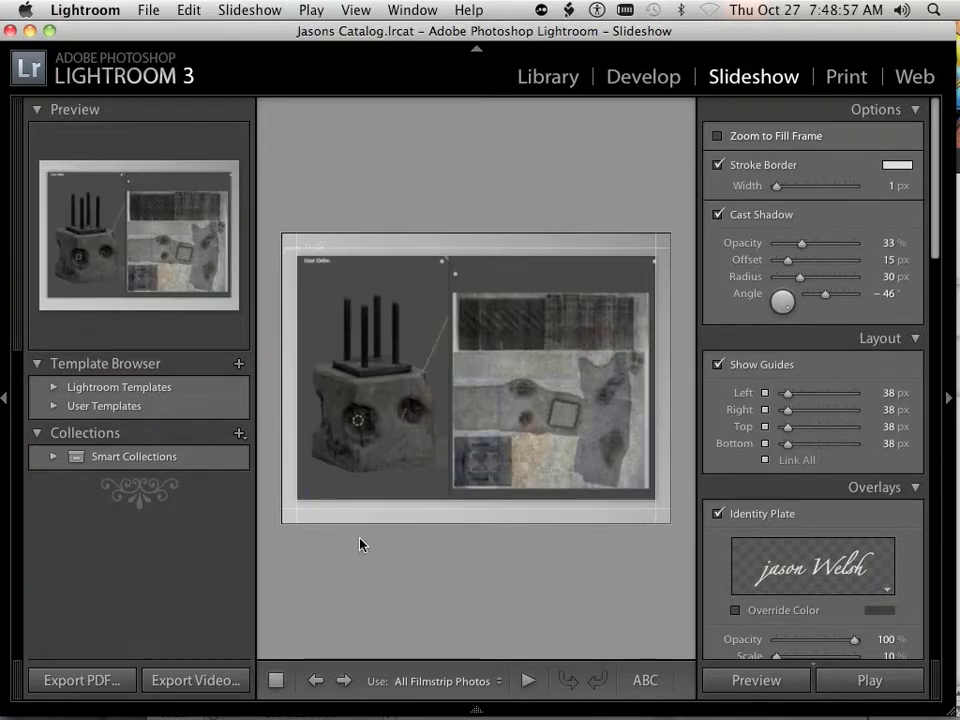
{"action": "key", "text": "Right"}
{"action": "key", "text": "Right"}
{"action": "key", "text": "Right"}
{"action": "key", "text": "Right"}
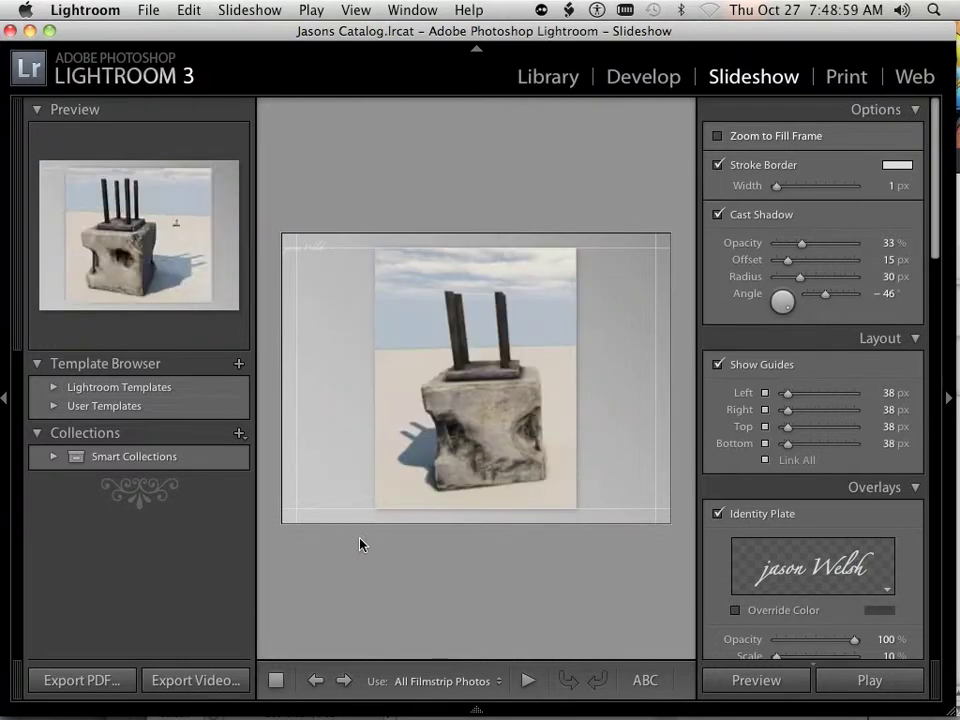
{"action": "key", "text": "Right"}
{"action": "key", "text": "Right"}
{"action": "key", "text": "Right"}
{"action": "key", "text": "Right"}
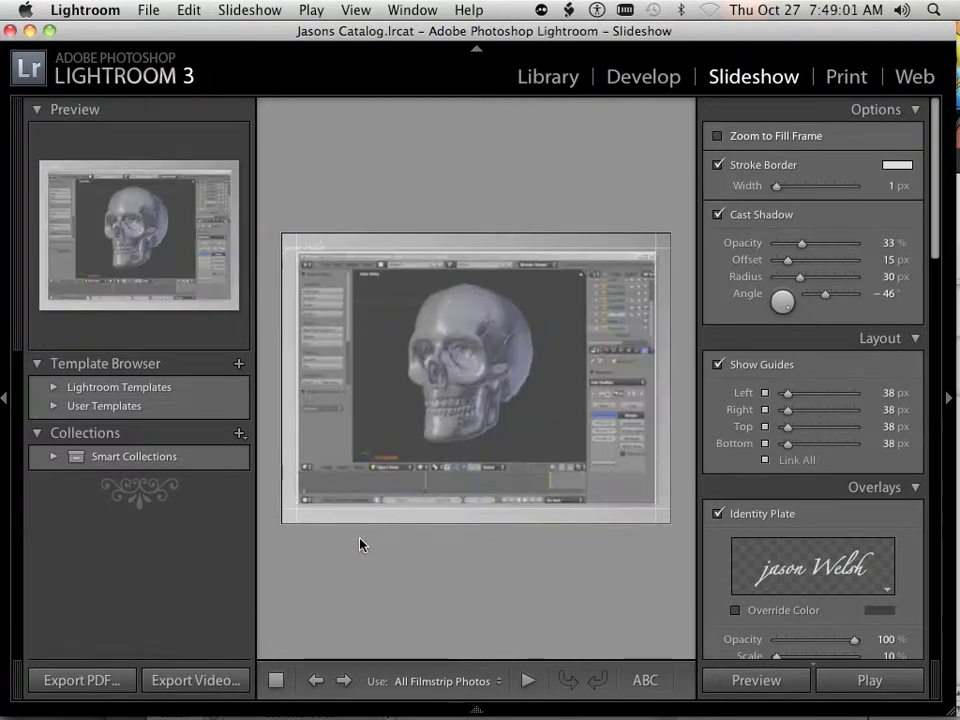
{"action": "key", "text": "Right"}
{"action": "key", "text": "Right"}
{"action": "key", "text": "Right"}
{"action": "key", "text": "Right"}
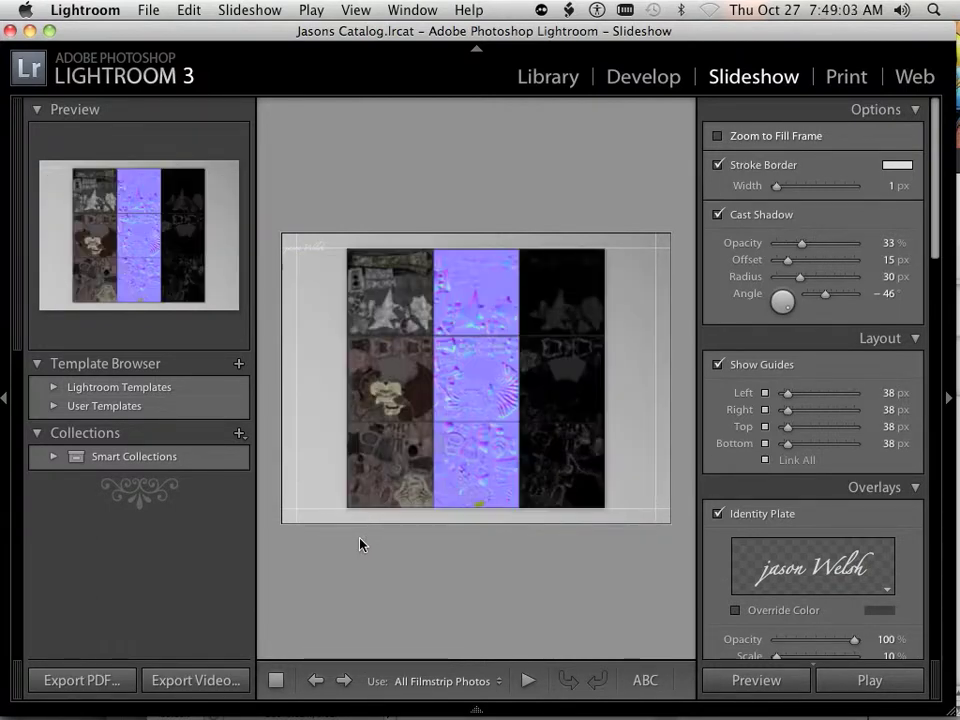
{"action": "key", "text": "Right"}
{"action": "key", "text": "Right"}
{"action": "key", "text": "Right"}
{"action": "key", "text": "Right"}
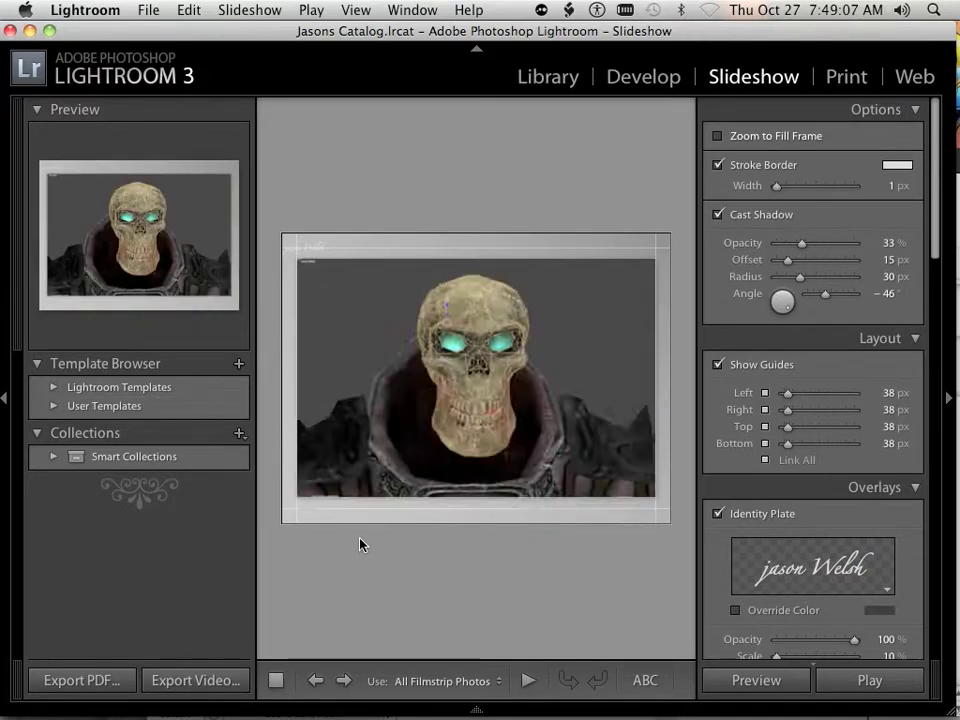
{"action": "key", "text": "Right"}
{"action": "key", "text": "Right"}
{"action": "key", "text": "Right"}
{"action": "key", "text": "Right"}
{"action": "key", "text": "Right"}
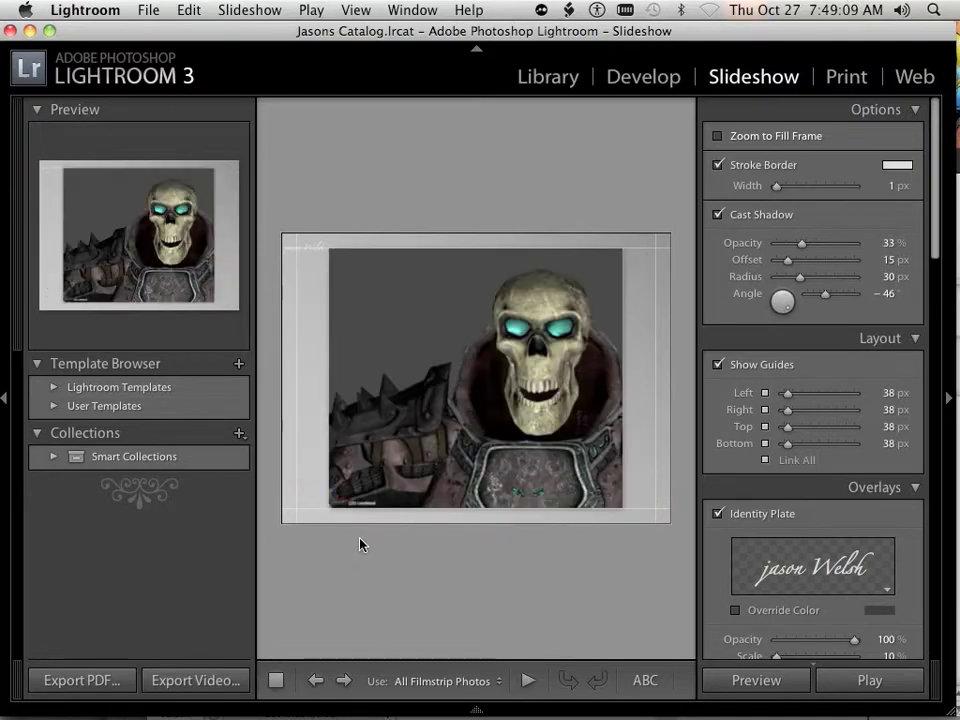
{"action": "key", "text": "Left"}
- Return to the Library, search the program's commands for "pre" and render 1:1 previews for the selected Quick Collection photos
{"action": "left_click", "coordinate": [556, 80]}
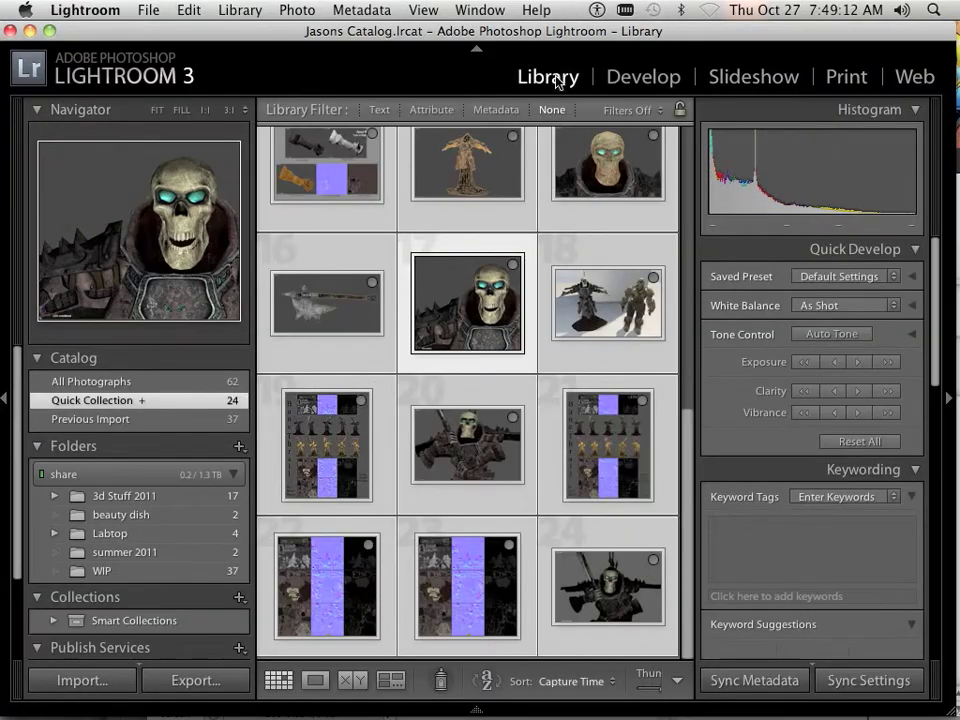
{"action": "right_click", "coordinate": [455, 228]}
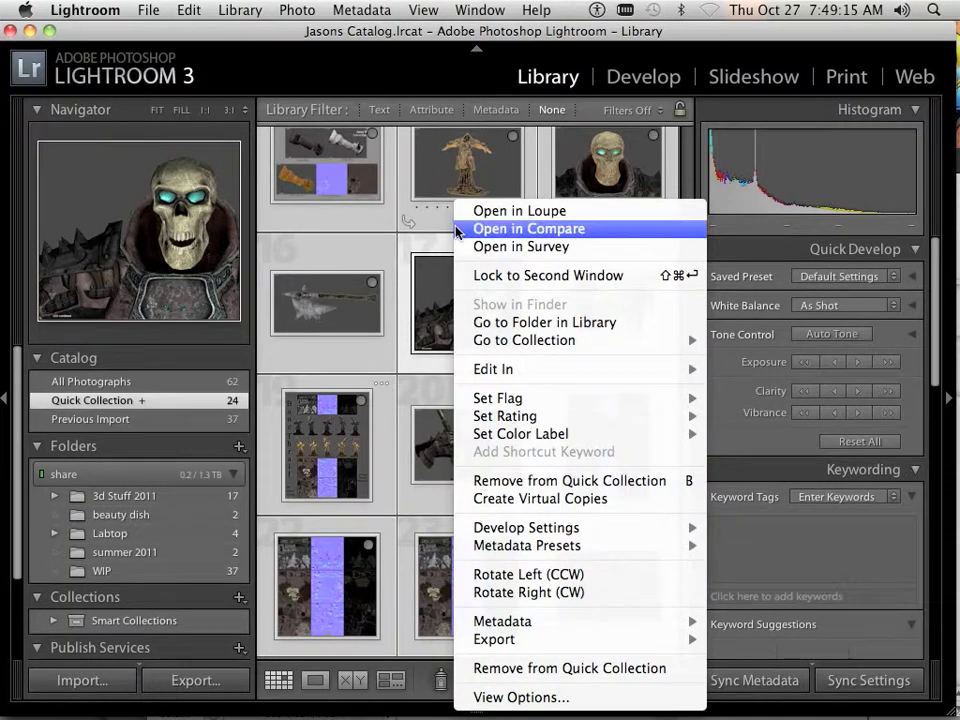
{"action": "left_click", "coordinate": [530, 11]}
{"action": "left_click", "coordinate": [530, 12]}
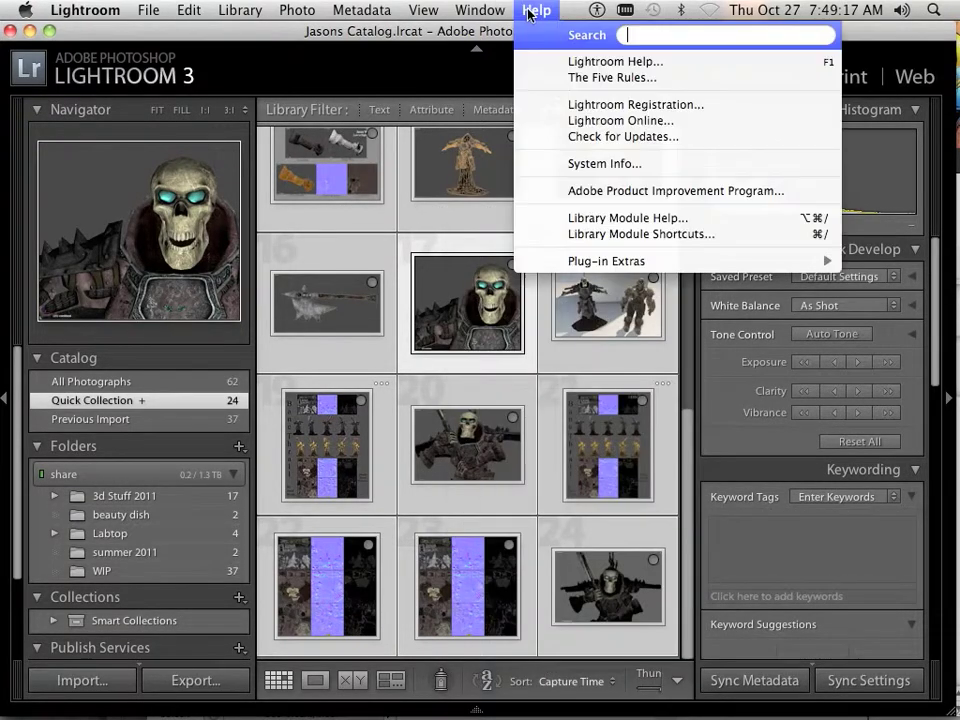
{"action": "type", "text": "pre"}
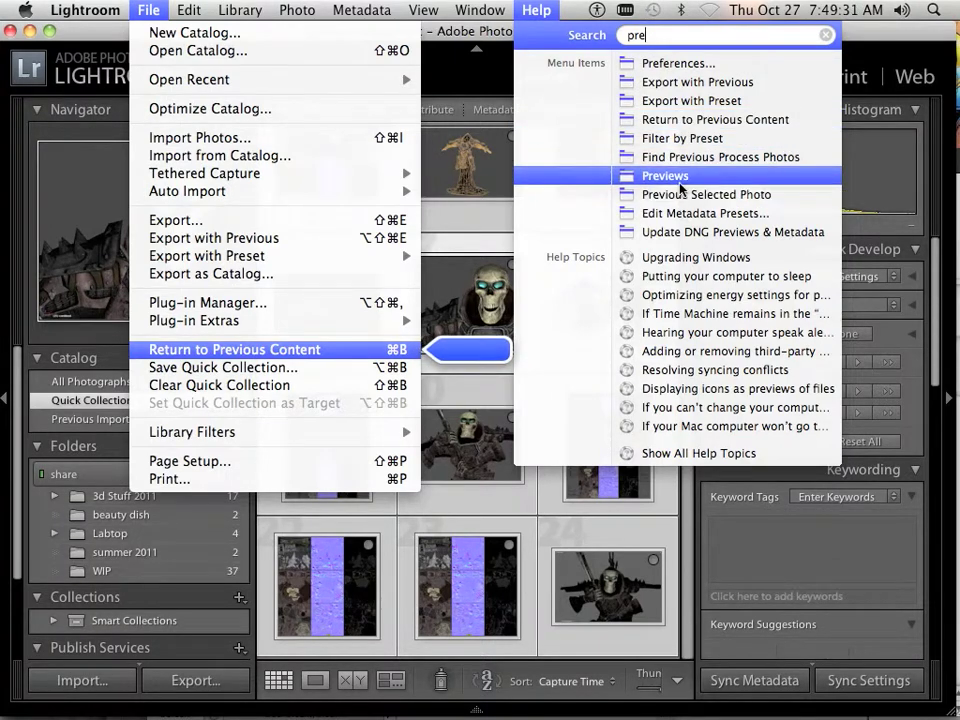
{"action": "mouse_move", "coordinate": [680, 186]}
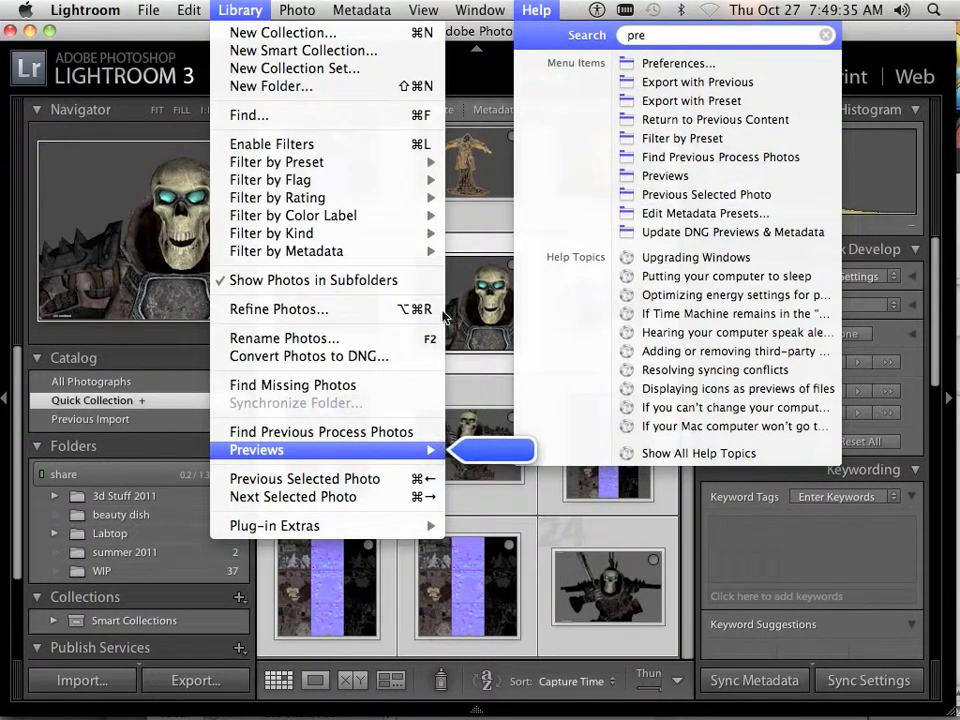
{"action": "mouse_move", "coordinate": [384, 455]}
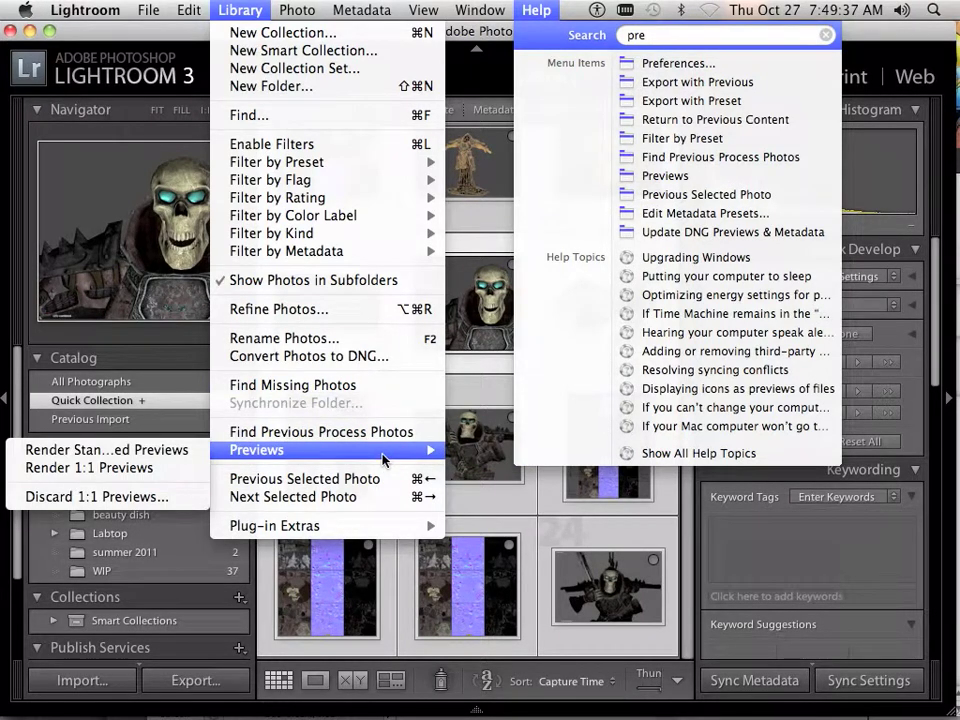
{"action": "left_click", "coordinate": [160, 469]}
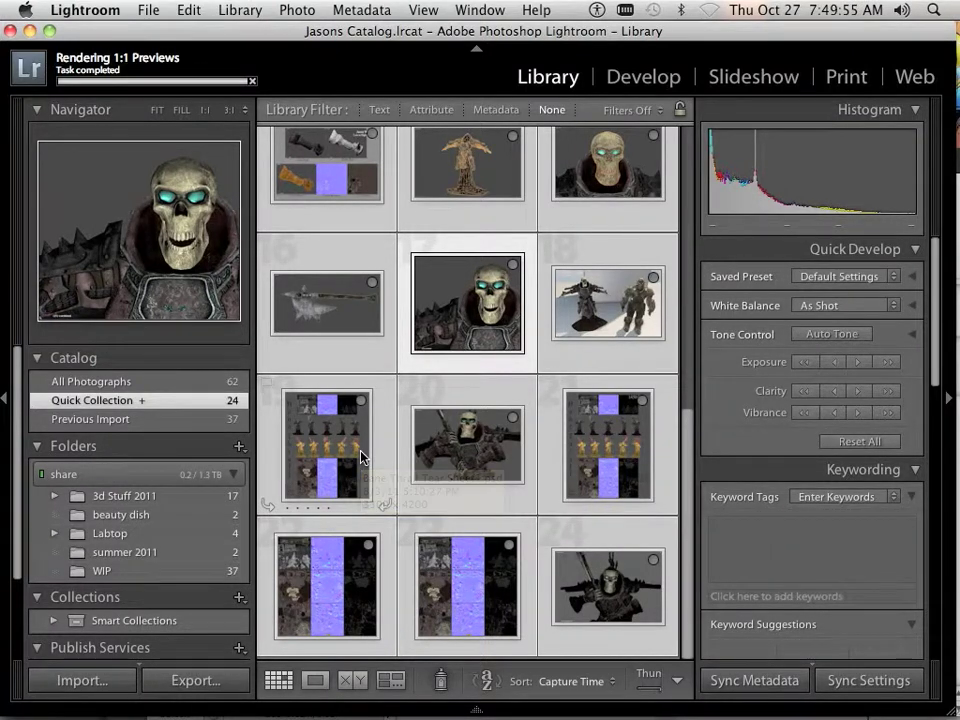
- Reopen the Slideshow module and page back and forth through the slides to check the rendered previews
{"action": "left_click", "coordinate": [754, 78]}
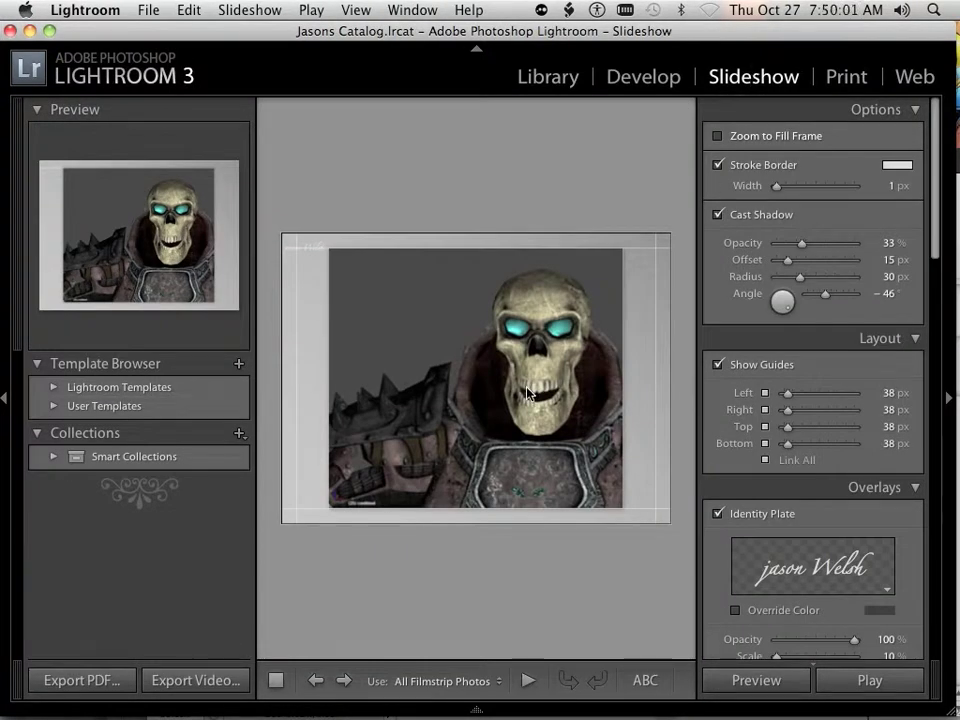
{"action": "key", "text": "Right"}
{"action": "key", "text": "Left"}
{"action": "key", "text": "Right"}
{"action": "key", "text": "Right"}
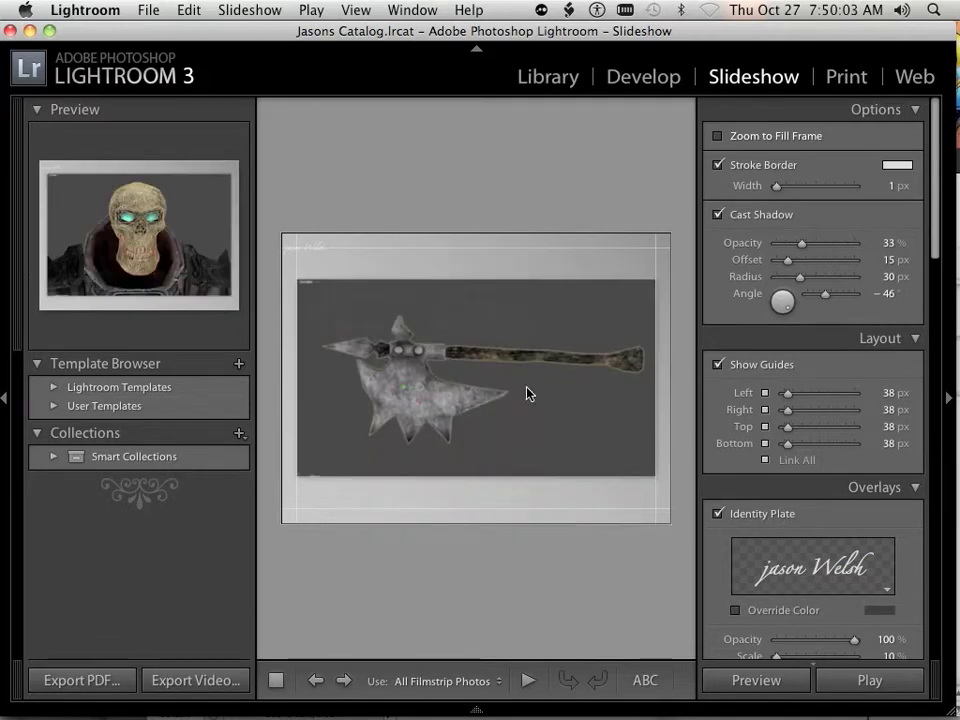
{"action": "key", "text": "Right"}
{"action": "key", "text": "Right"}
{"action": "key", "text": "Right"}
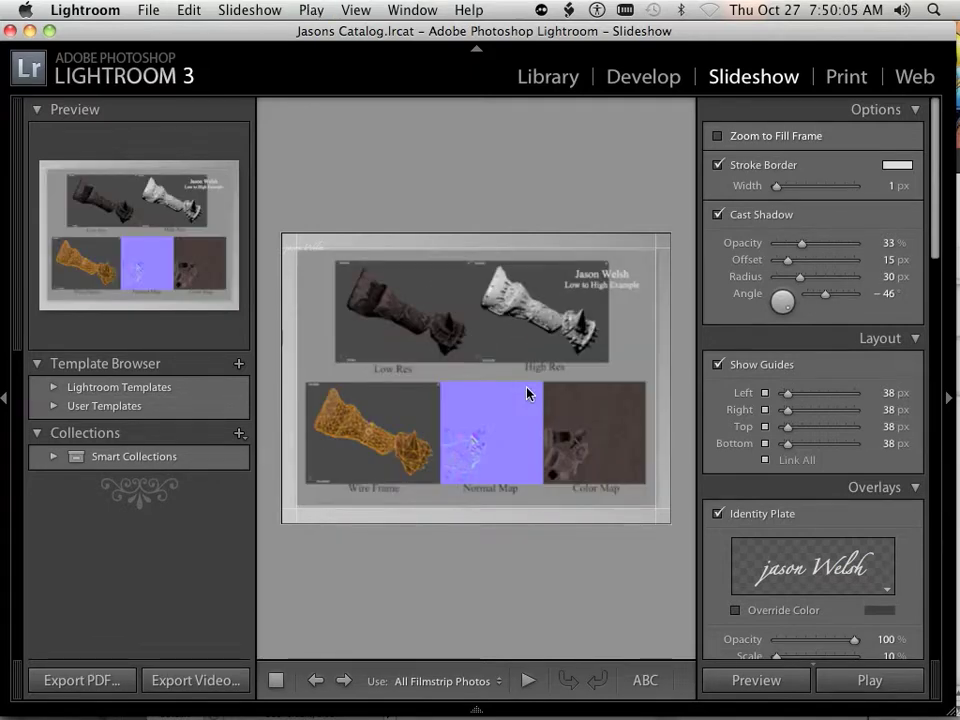
{"action": "key", "text": "Right"}
{"action": "key", "text": "Left"}
{"action": "key", "text": "Left"}
{"action": "key", "text": "Right"}
- Turn off the stroke border around the slideshow photos
{"action": "scroll", "coordinate": [814, 295], "scroll_direction": "down", "scroll_amount": 1}
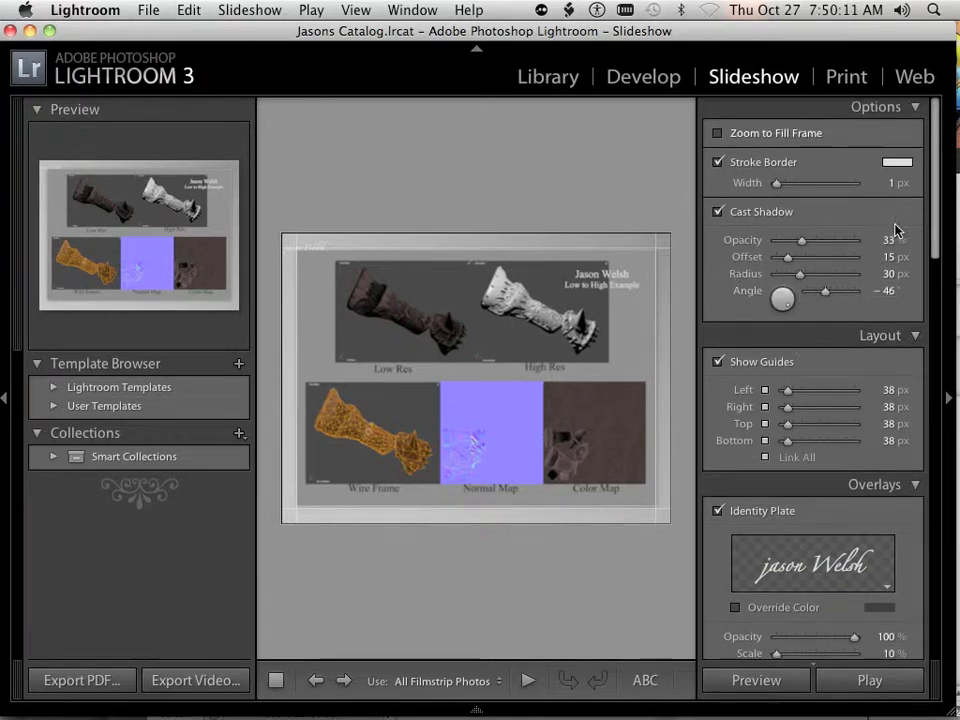
{"action": "scroll", "coordinate": [932, 179], "scroll_direction": "down", "scroll_amount": 1}
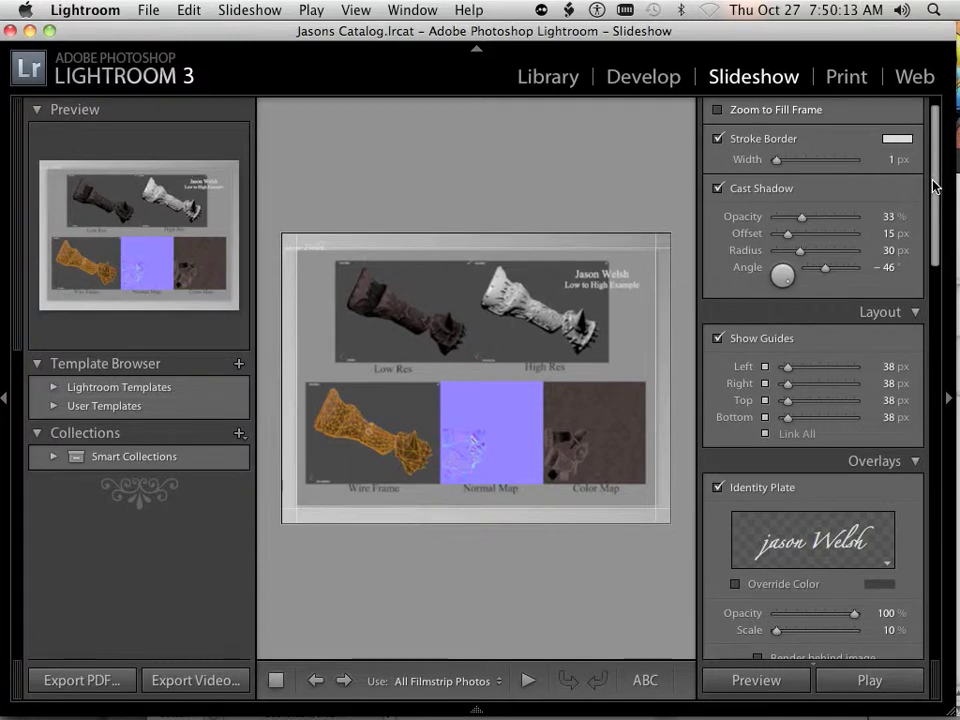
{"action": "scroll", "coordinate": [935, 178], "scroll_direction": "up", "scroll_amount": 2}
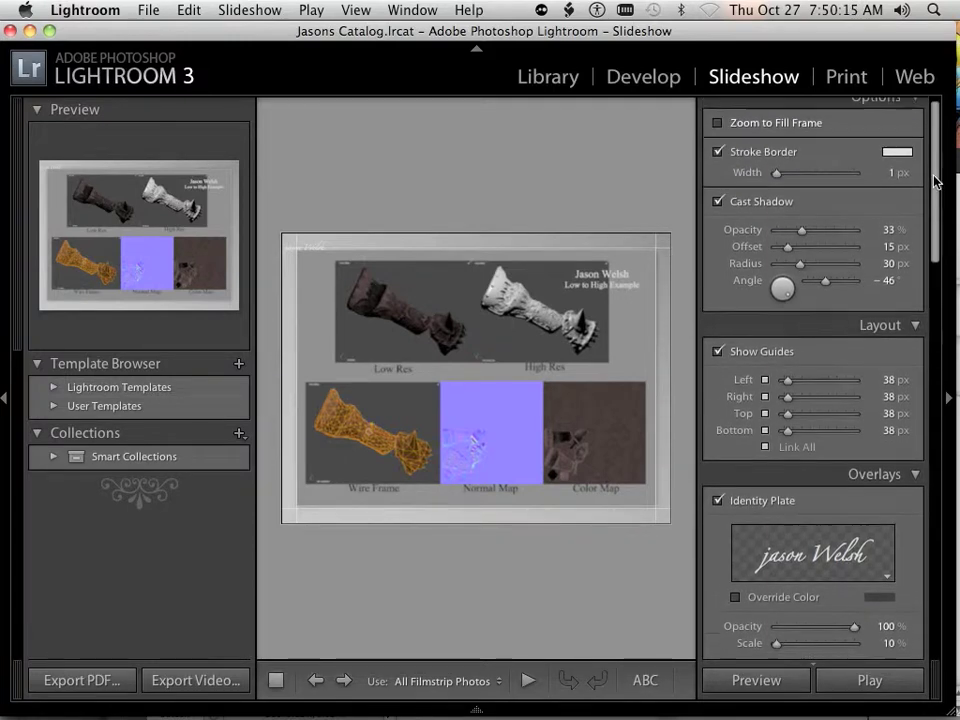
{"action": "left_click", "coordinate": [716, 160]}
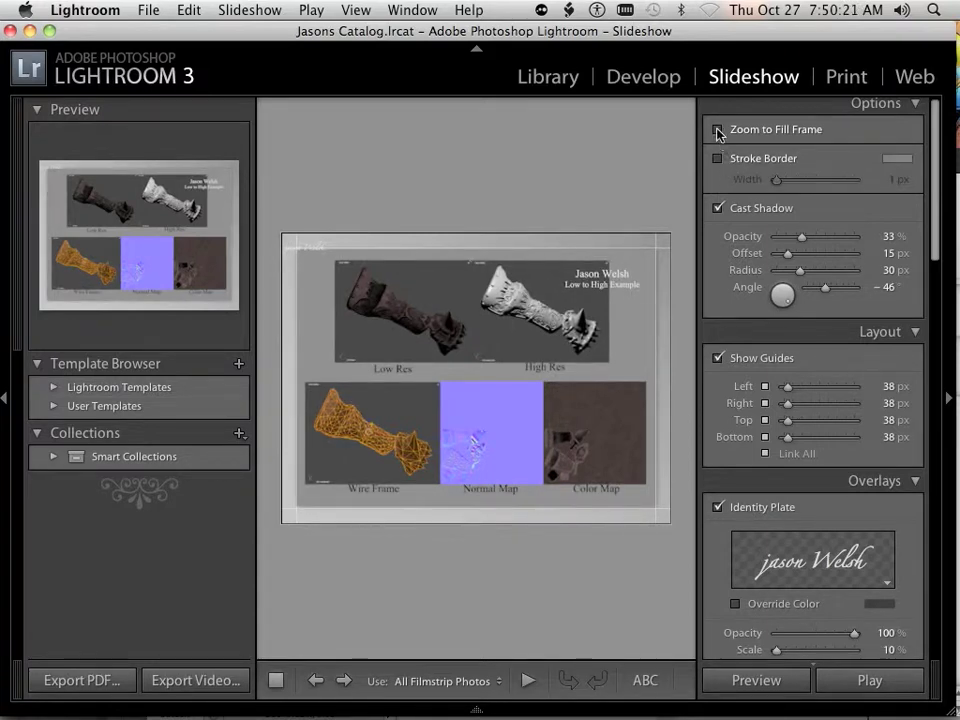
- Try Zoom to Fill Frame on several slides, turn it off again and recheck the slides
{"action": "left_click", "coordinate": [717, 131]}
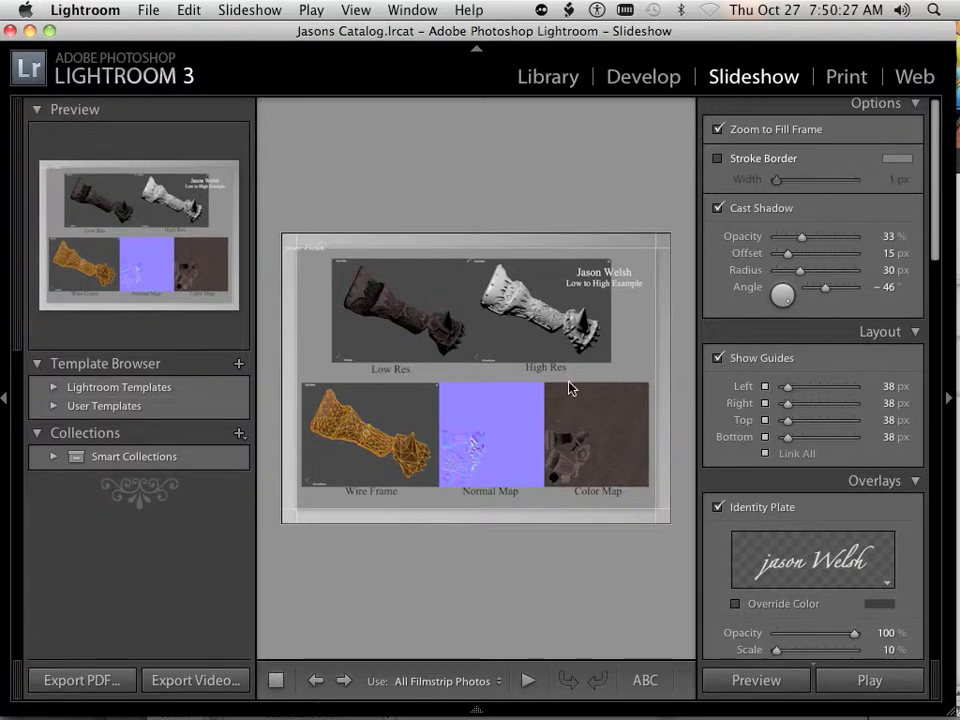
{"action": "key", "text": "Right"}
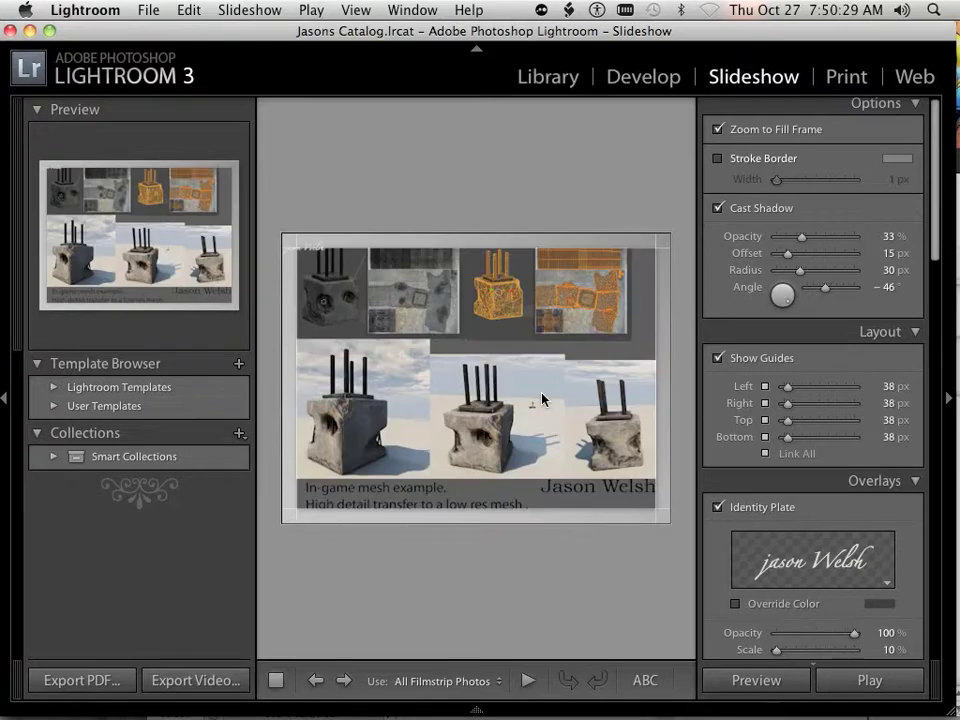
{"action": "key", "text": "Right"}
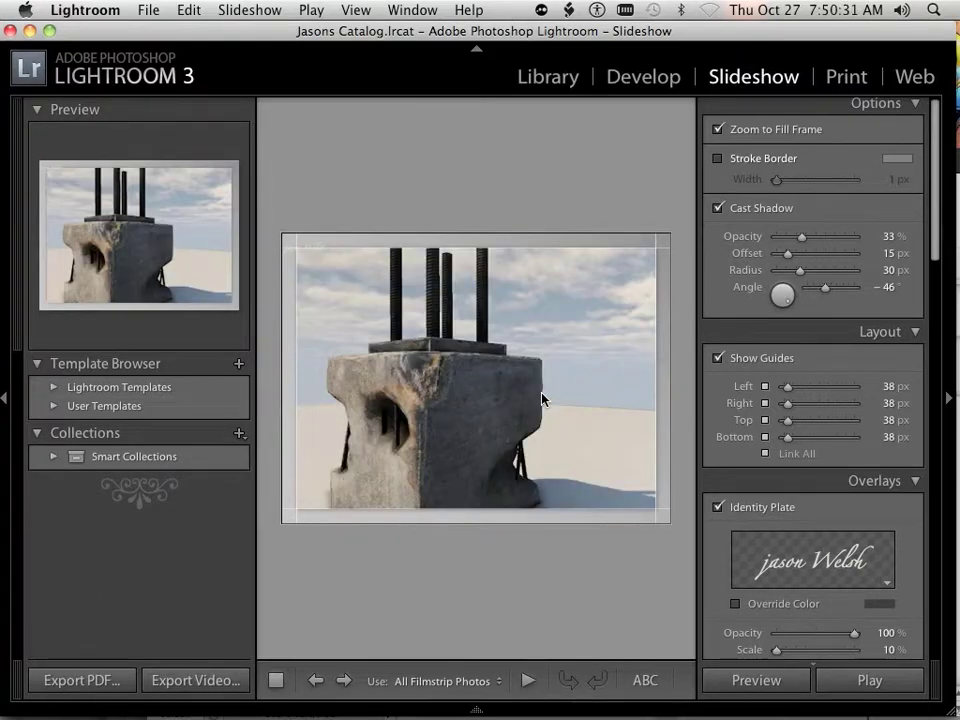
{"action": "left_click", "coordinate": [718, 130]}
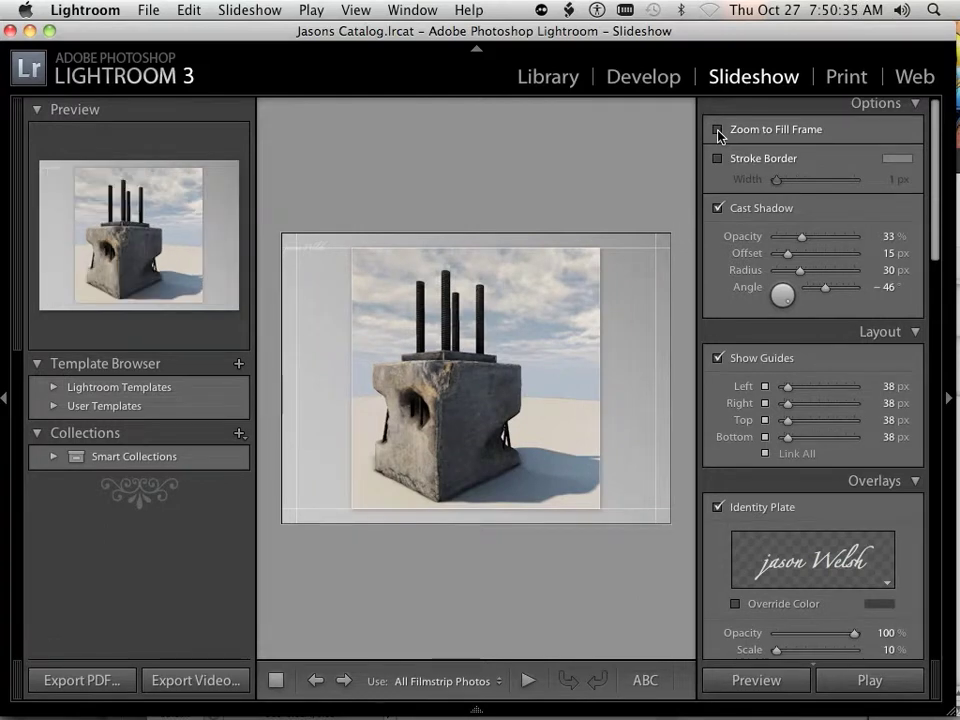
{"action": "key", "text": "Right"}
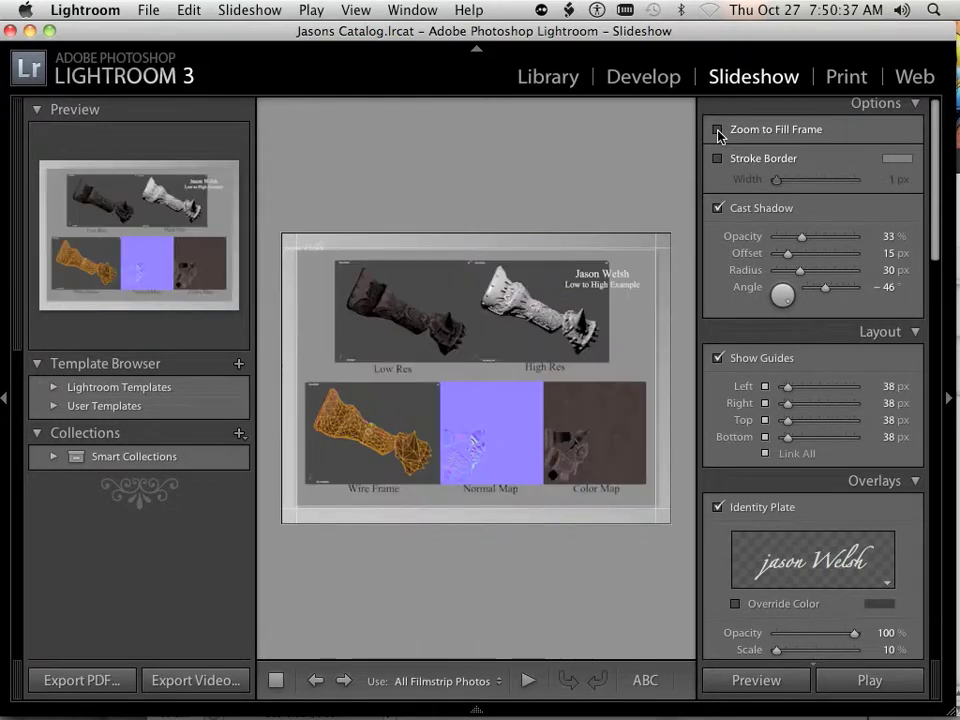
{"action": "key", "text": "Right"}
{"action": "key", "text": "Left"}
{"action": "key", "text": "Right"}
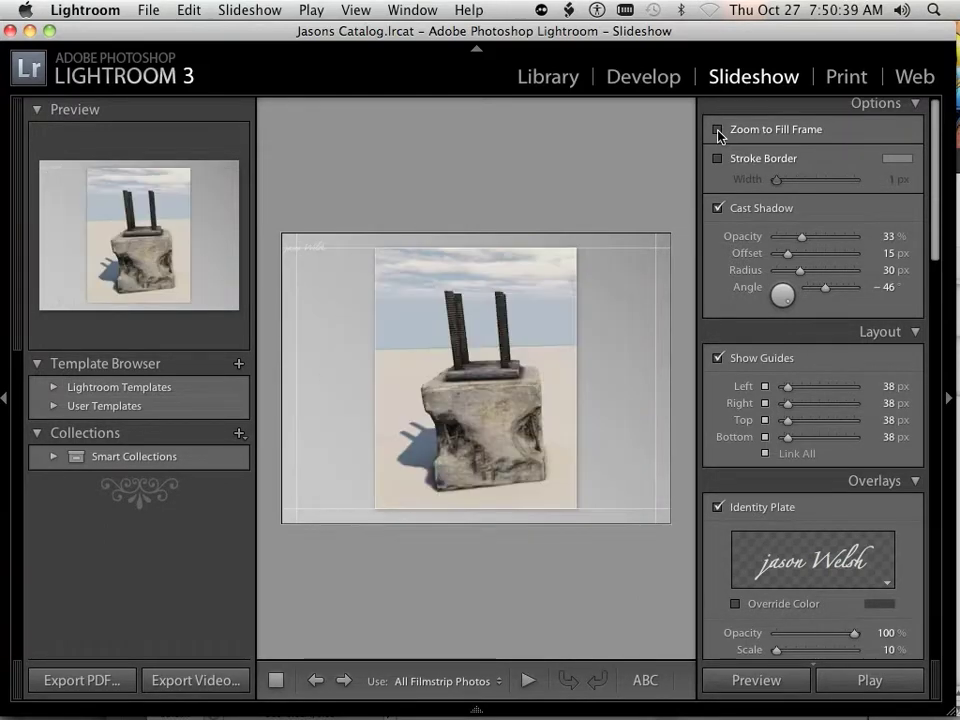
{"action": "key", "text": "Right"}
- Move the identity plate overlay to the photo's lower-right corner, and check its styled text in the Identity Plate Editor
{"action": "scroll", "coordinate": [760, 243], "scroll_direction": "down", "scroll_amount": 10}
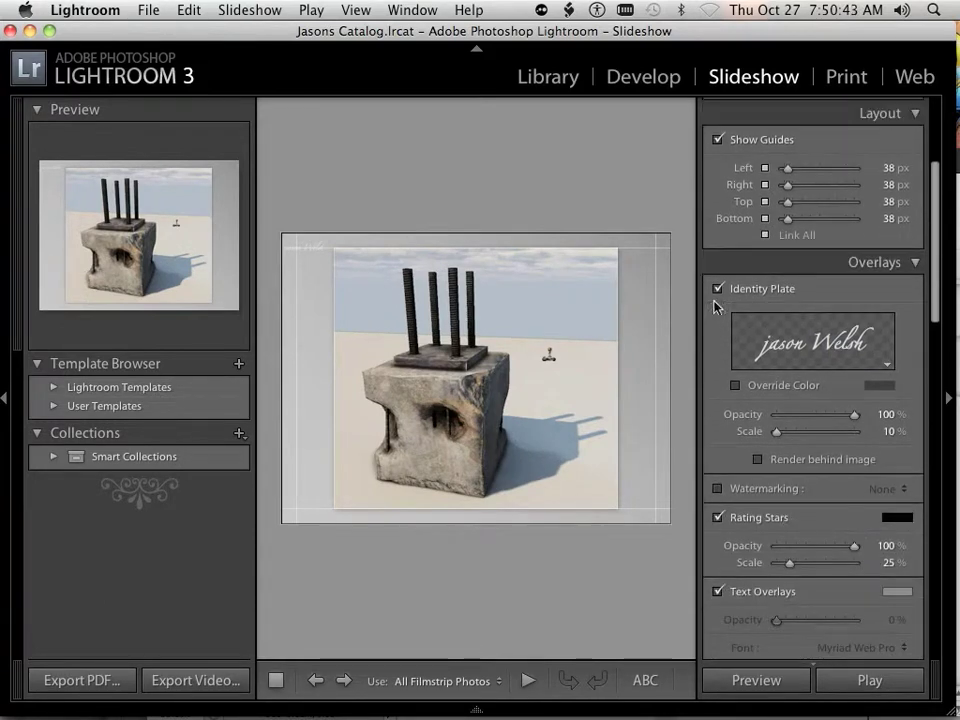
{"action": "left_click_drag", "start_coordinate": [310, 248], "coordinate": [583, 490]}
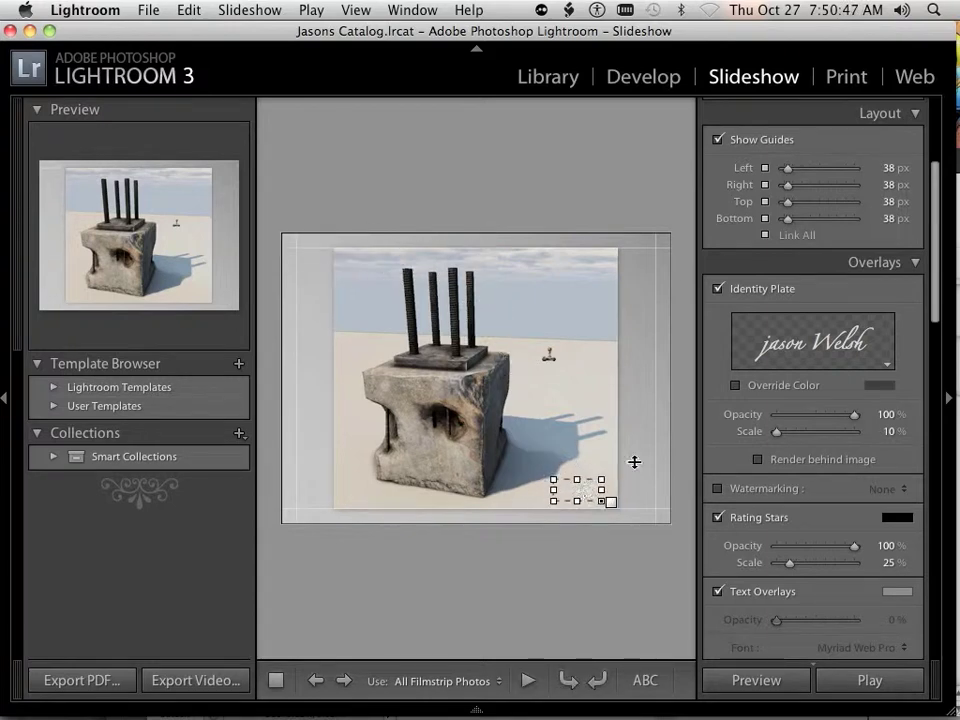
{"action": "left_click", "coordinate": [885, 366]}
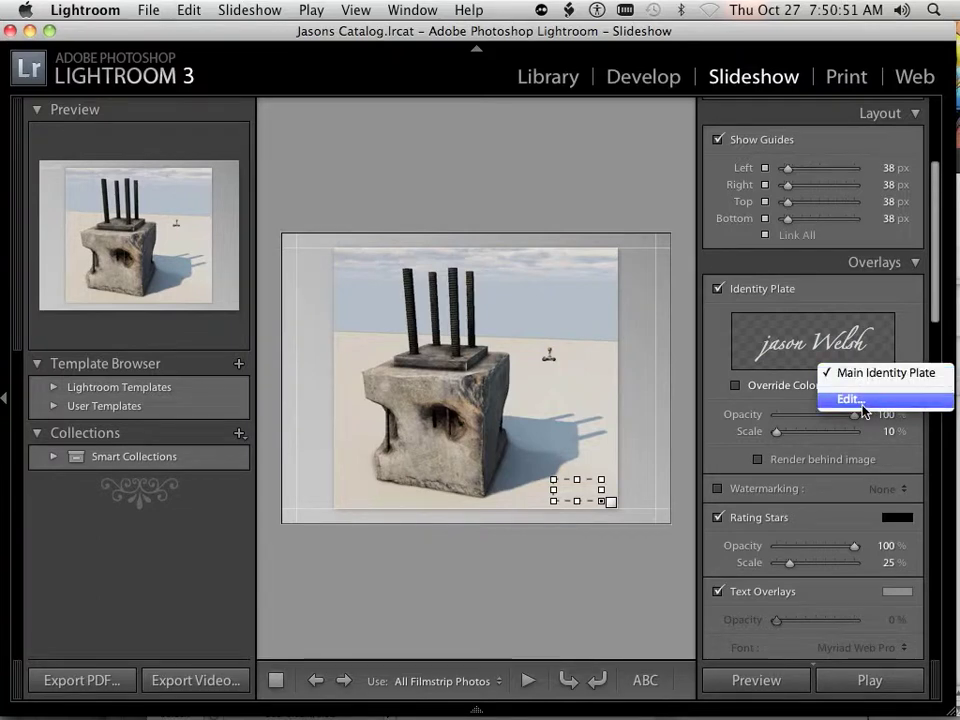
{"action": "left_click", "coordinate": [851, 399]}
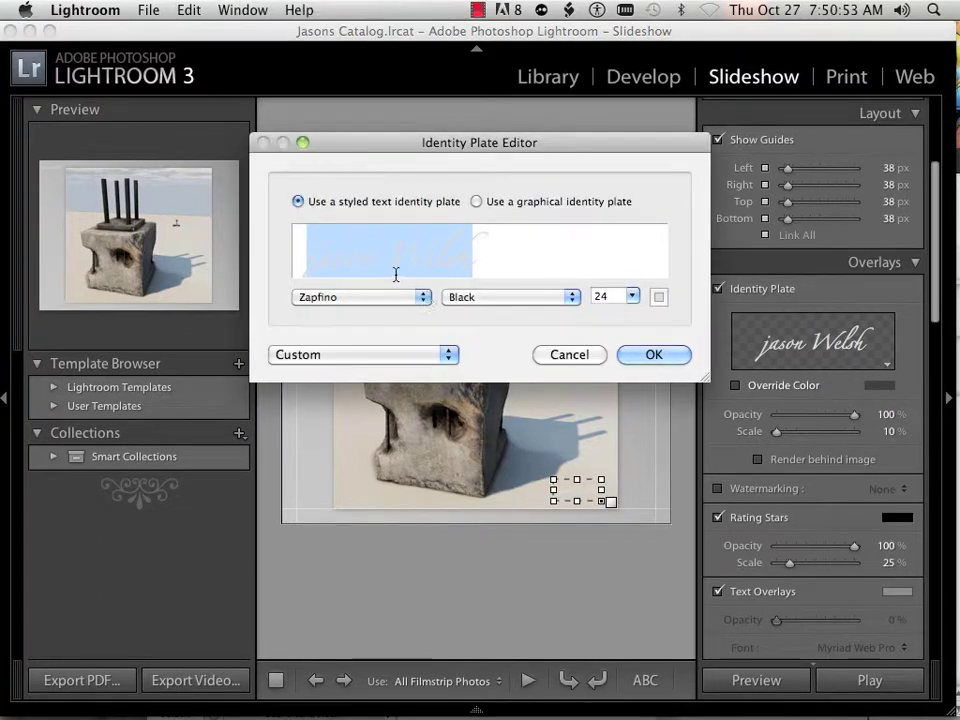
{"action": "left_click", "coordinate": [655, 355]}
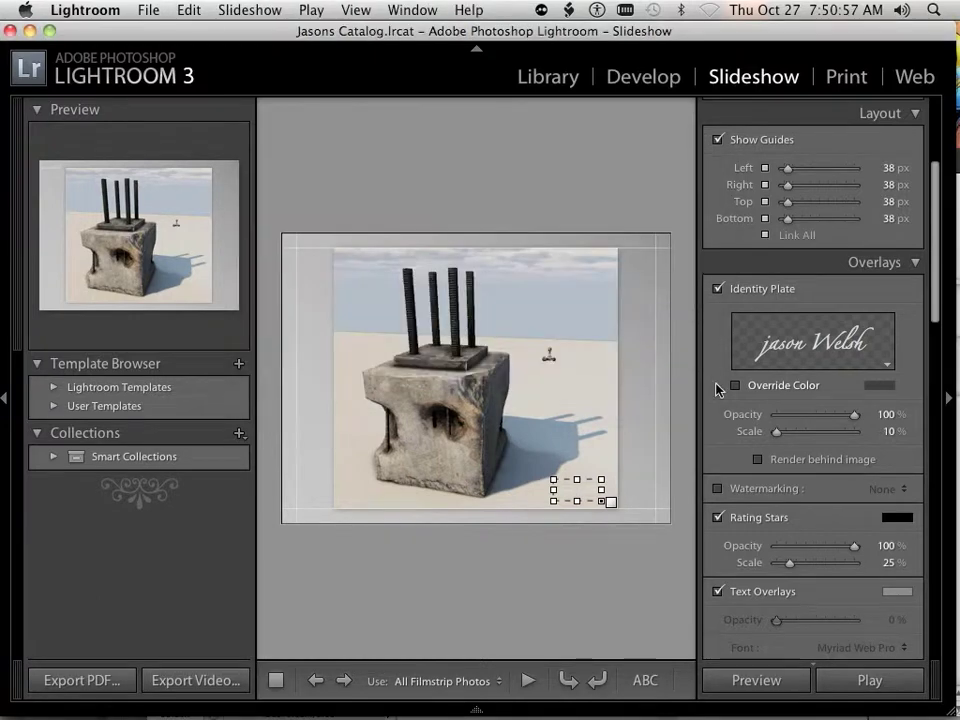
- Turn off the rating stars and the text overlays on the slides
{"action": "scroll", "coordinate": [730, 460], "scroll_direction": "down", "scroll_amount": 1}
{"action": "scroll", "coordinate": [740, 480], "scroll_direction": "down", "scroll_amount": 1}
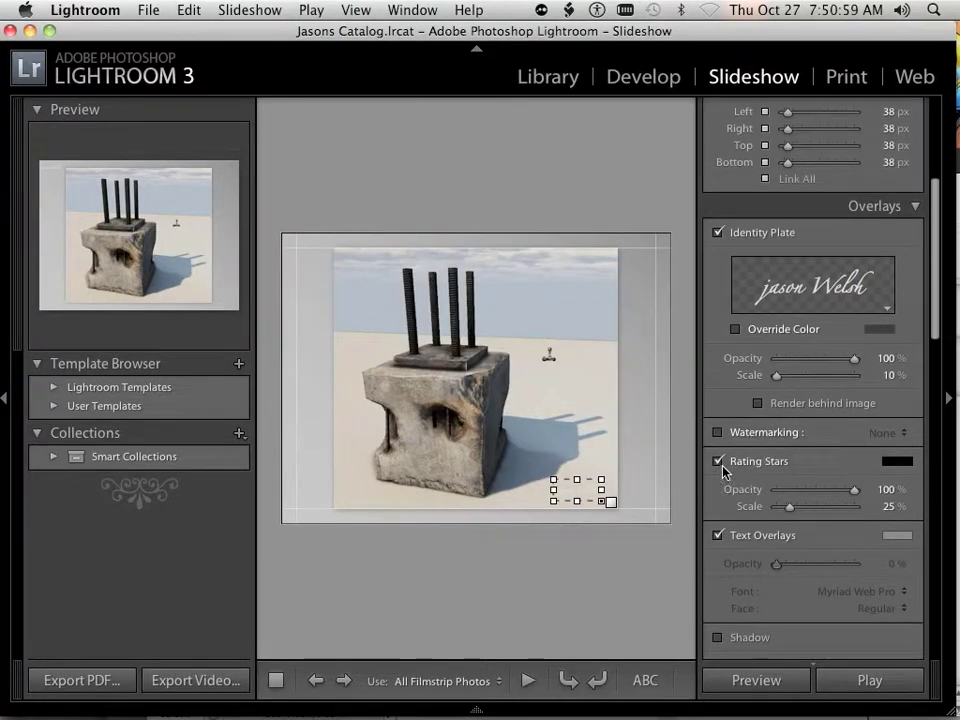
{"action": "left_click", "coordinate": [717, 456]}
{"action": "scroll", "coordinate": [737, 488], "scroll_direction": "down", "scroll_amount": 2}
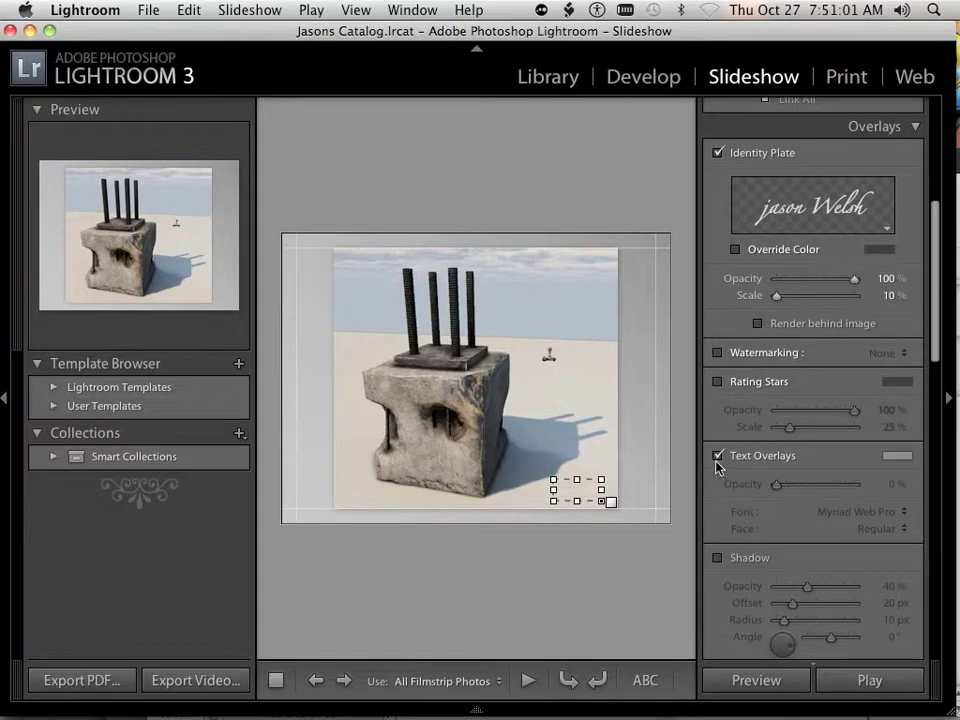
{"action": "left_click", "coordinate": [716, 456]}
- Look through the backdrop and title settings, and turn off the slideshow's ending screen
{"action": "scroll", "coordinate": [754, 489], "scroll_direction": "down", "scroll_amount": 10}
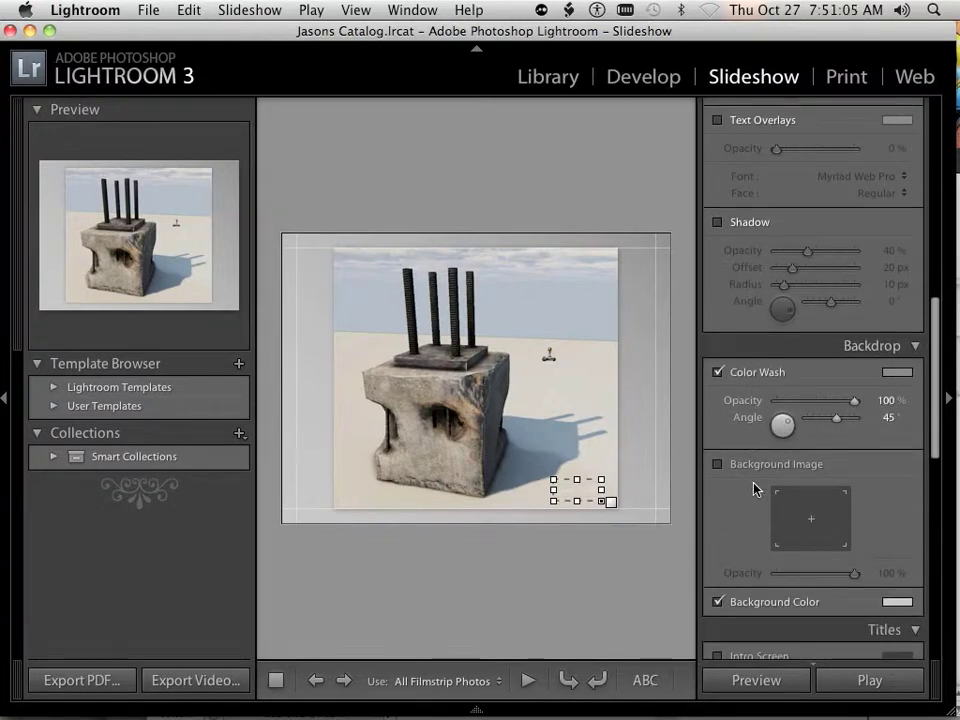
{"action": "scroll", "coordinate": [754, 489], "scroll_direction": "down", "scroll_amount": 6}
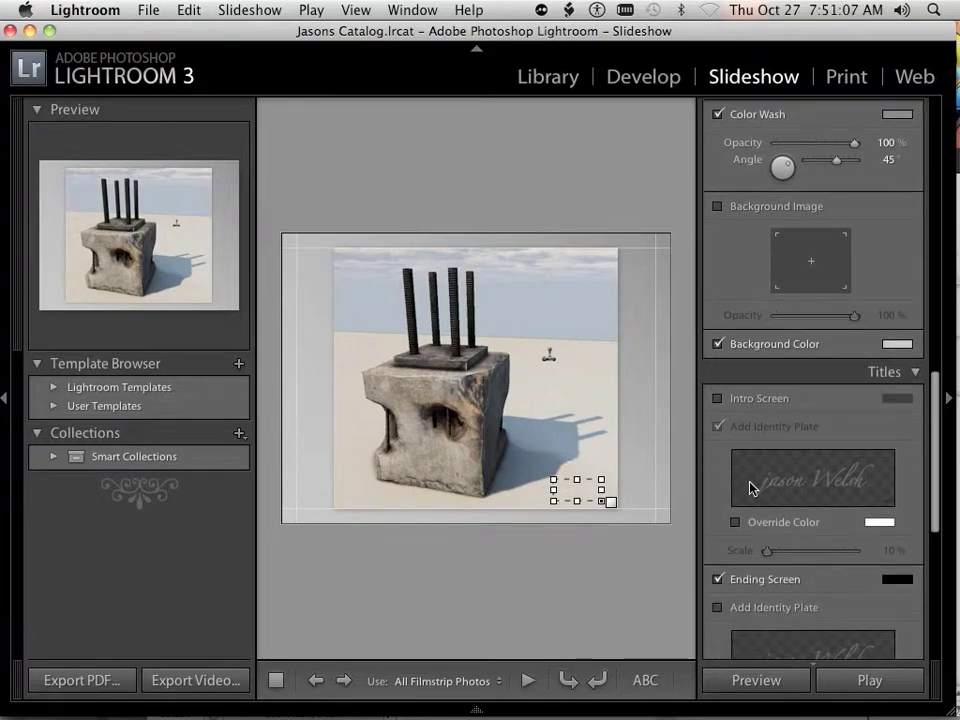
{"action": "scroll", "coordinate": [750, 487], "scroll_direction": "down", "scroll_amount": 3}
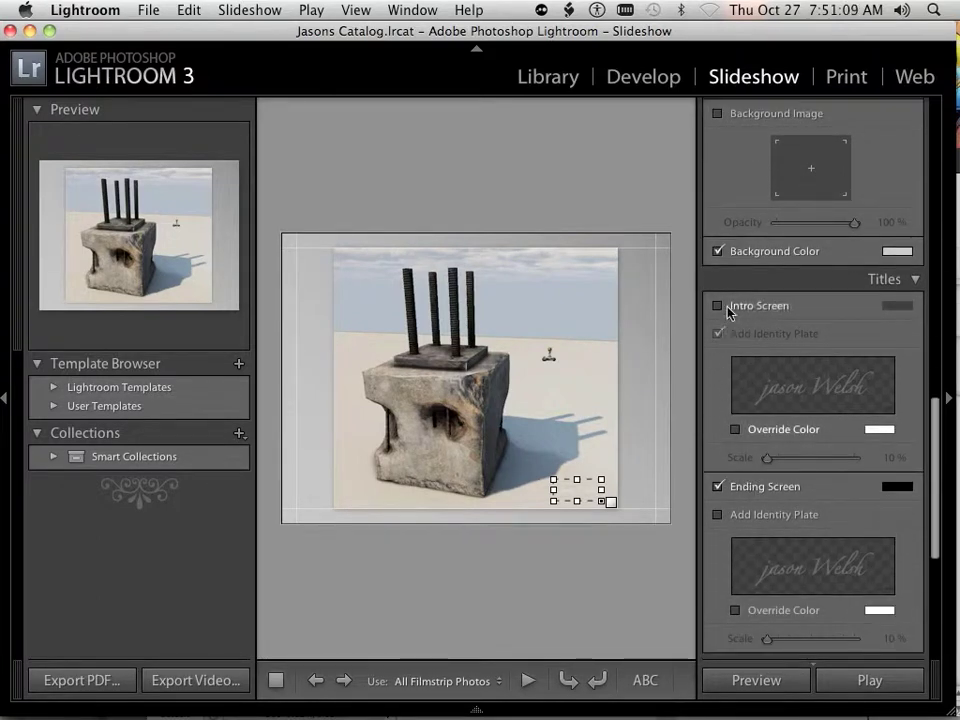
{"action": "scroll", "coordinate": [800, 555], "scroll_direction": "down", "scroll_amount": 1}
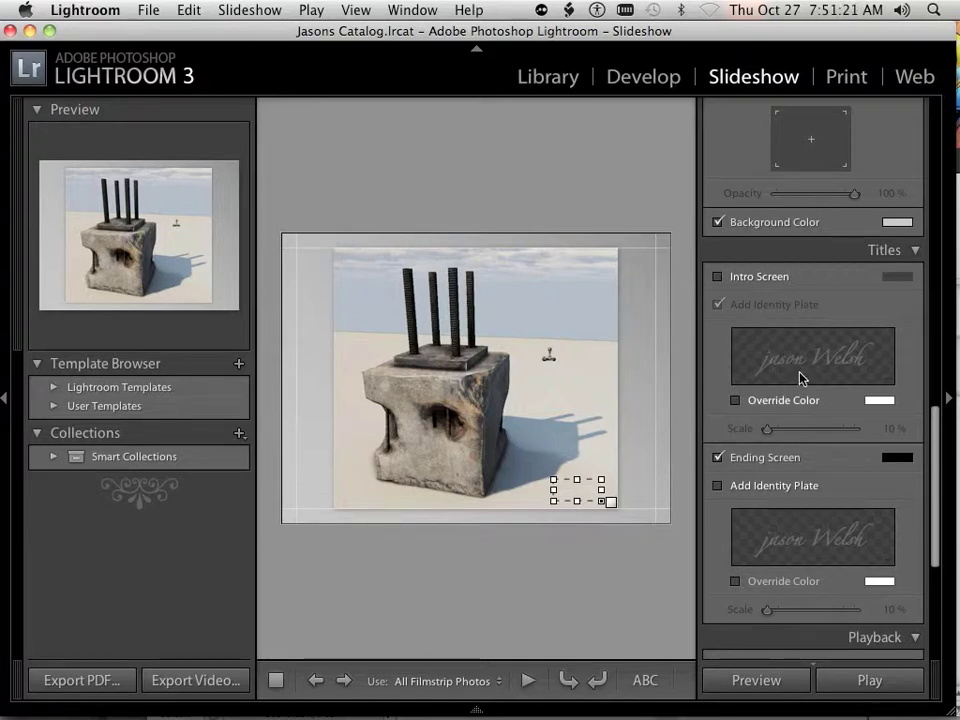
{"action": "scroll", "coordinate": [799, 375], "scroll_direction": "down", "scroll_amount": 2}
{"action": "scroll", "coordinate": [799, 399], "scroll_direction": "down", "scroll_amount": 4}
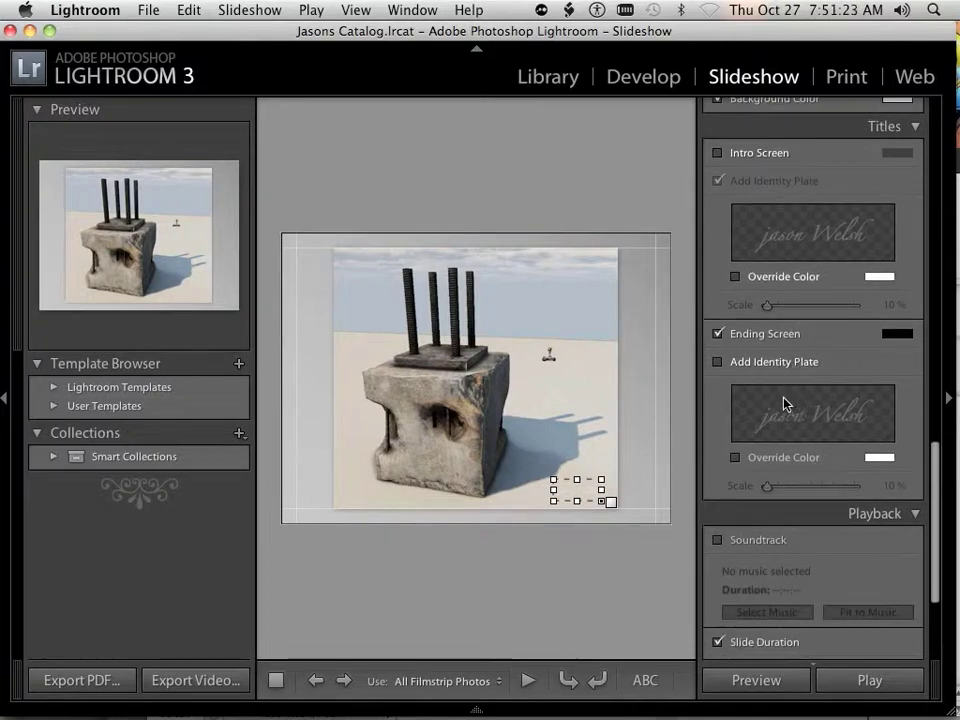
{"action": "left_click", "coordinate": [717, 334]}
- Review the playback settings, preview the slideshow in the work area, and play it full screen before exiting playback
{"action": "scroll", "coordinate": [733, 364], "scroll_direction": "down", "scroll_amount": 10}
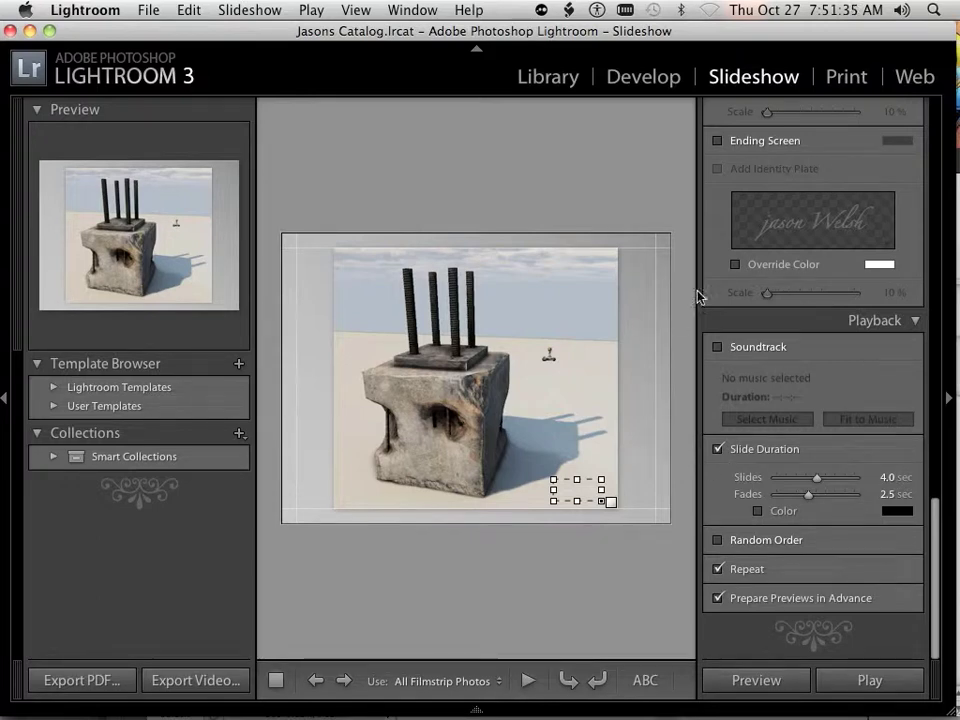
{"action": "left_click", "coordinate": [760, 683]}
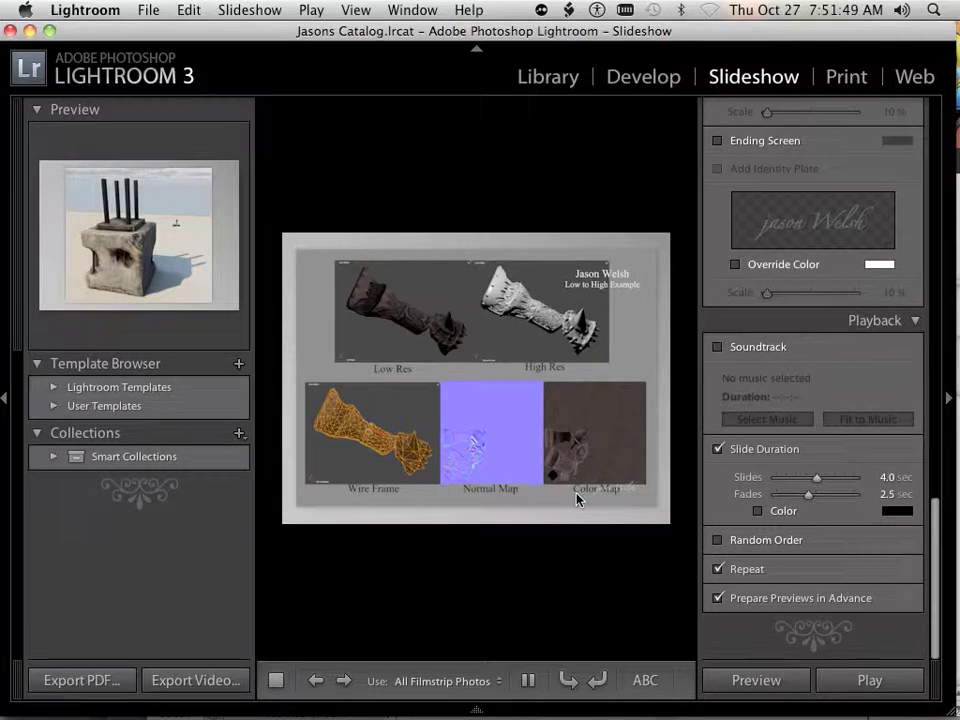
{"action": "left_click", "coordinate": [868, 681]}
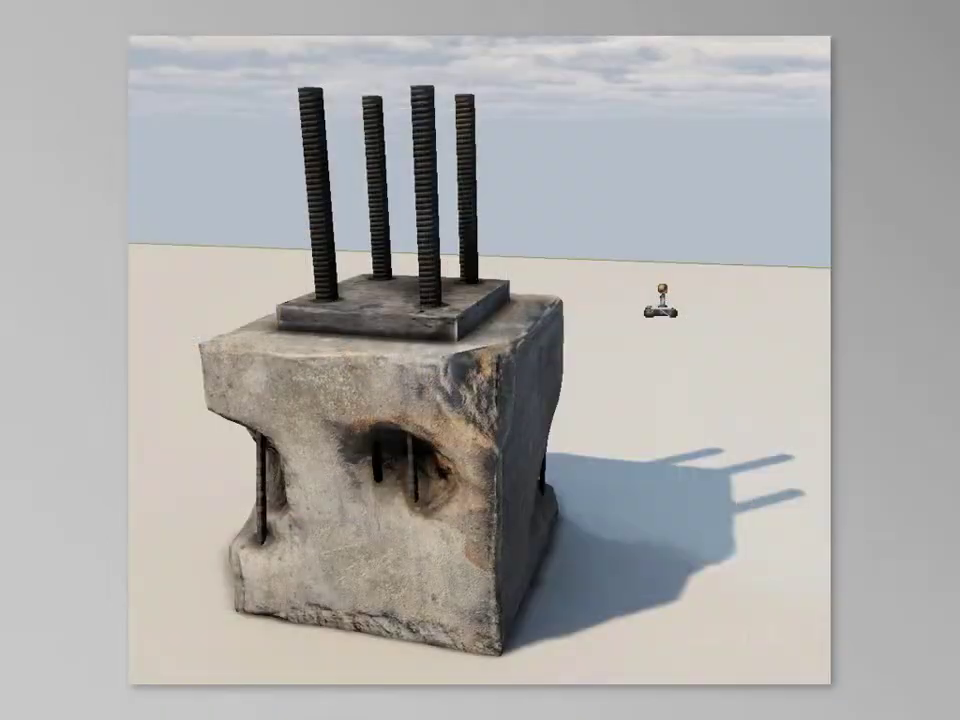
{"action": "key", "text": "Escape"}
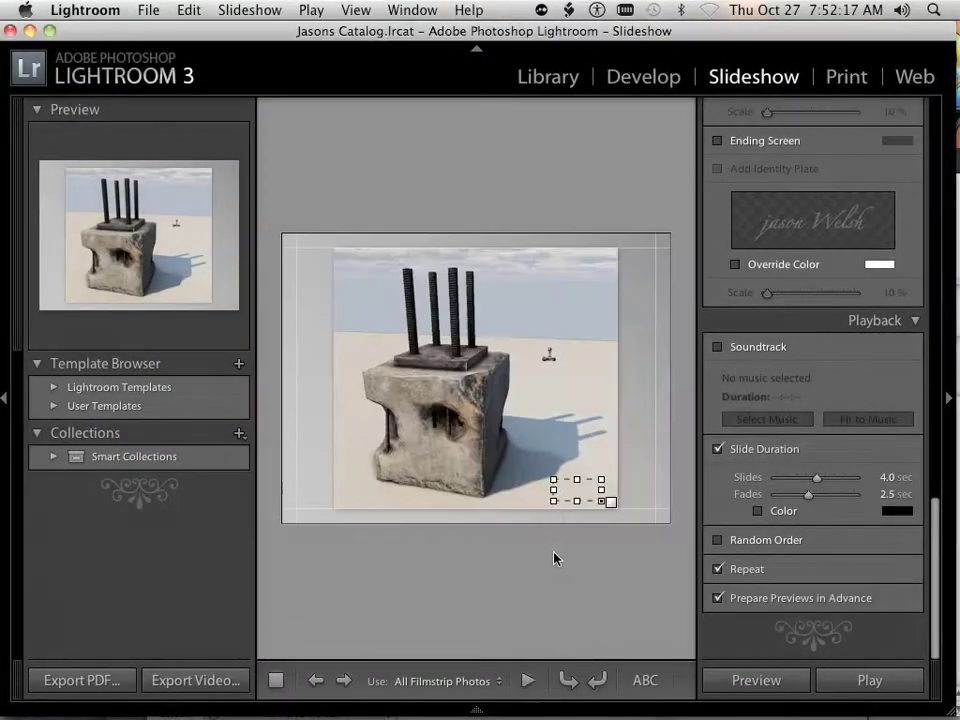